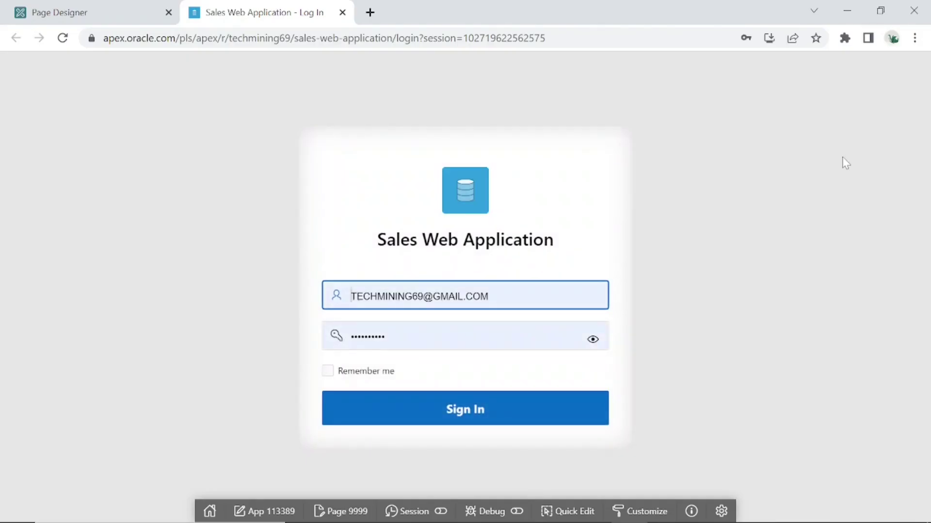
Reveal and re-hide the login password, then start typing a test password for strength.
click(592, 347)
click(593, 340)
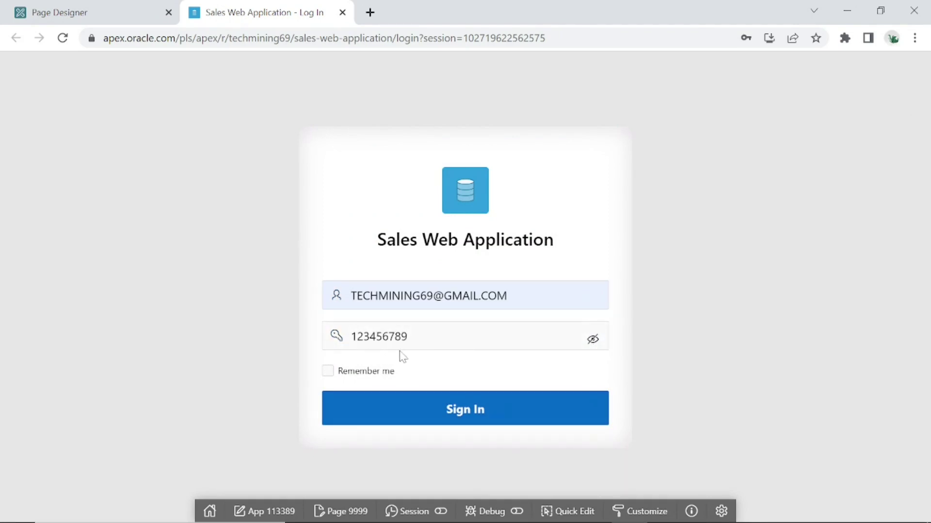
click(593, 340)
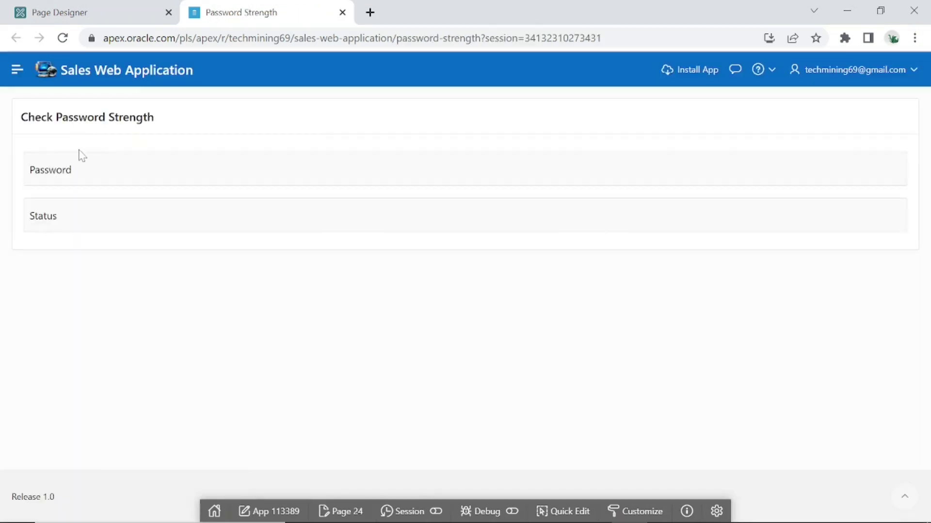
click(66, 171)
text(1)
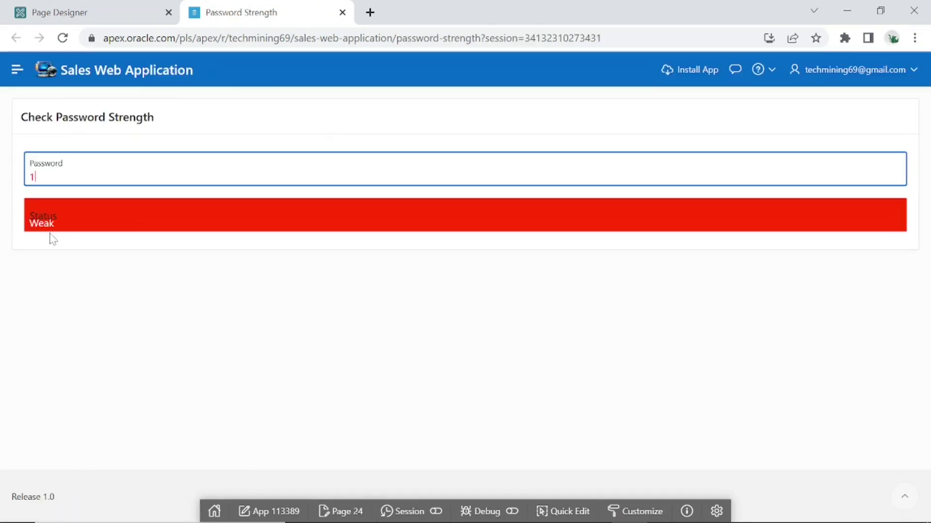
text(234)
text(786!)
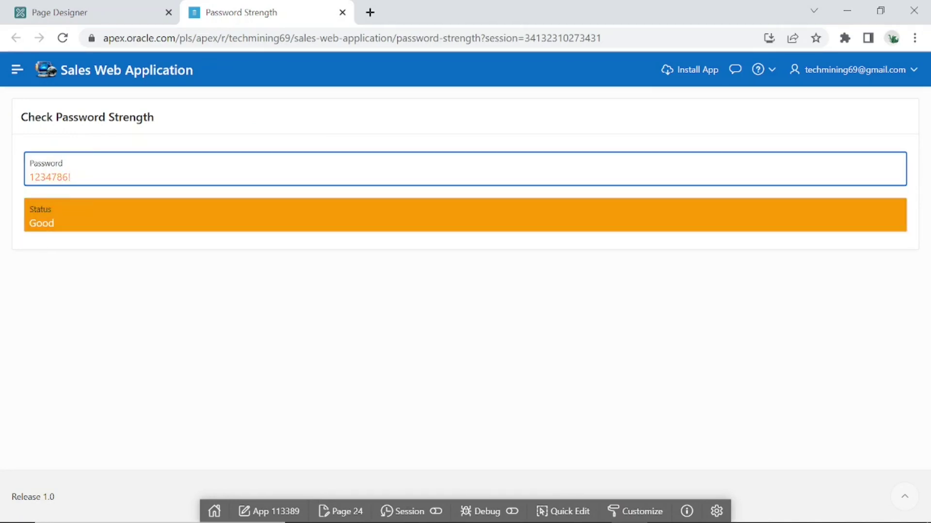
text(poi)
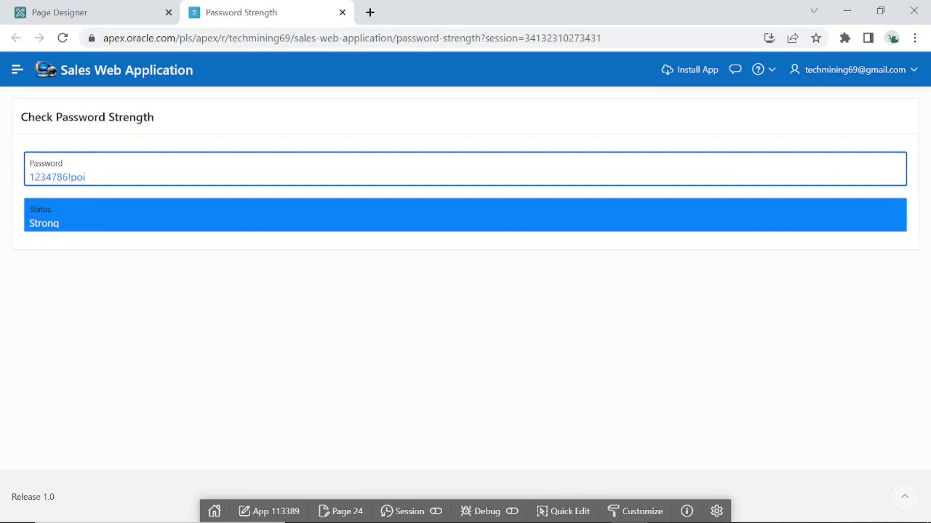
text(_wertbreert&@#$$^vvdsvZ)
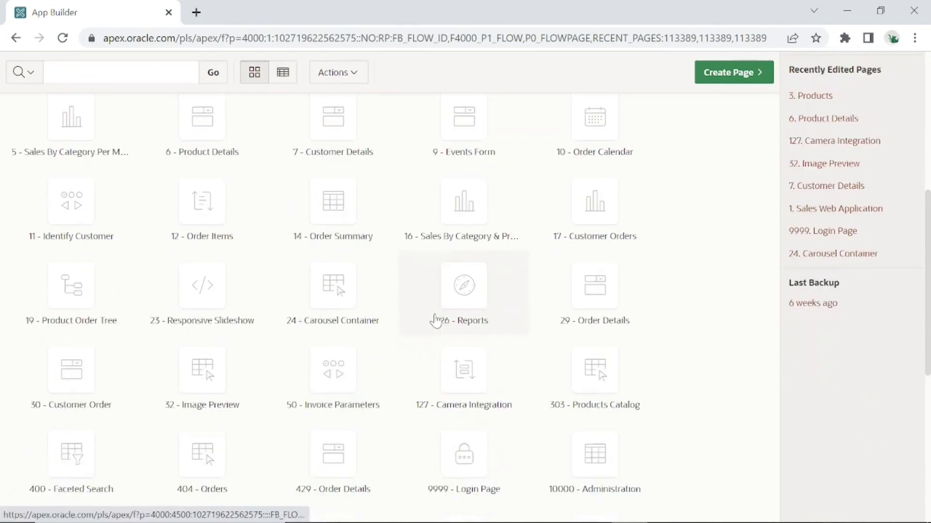
scroll(435, 322, down, 1)
Open the 9999 - Login Page and select the P9999_PASSWORD item's properties.
click(469, 381)
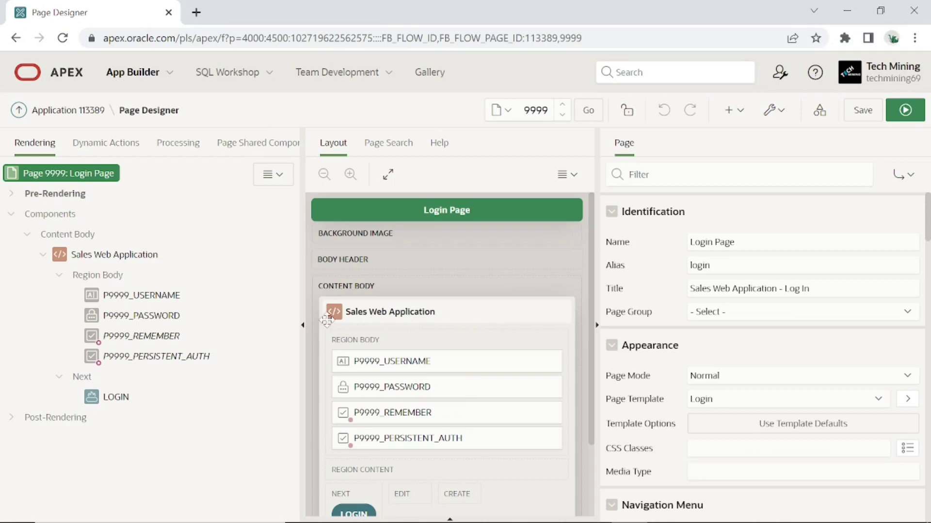
click(156, 317)
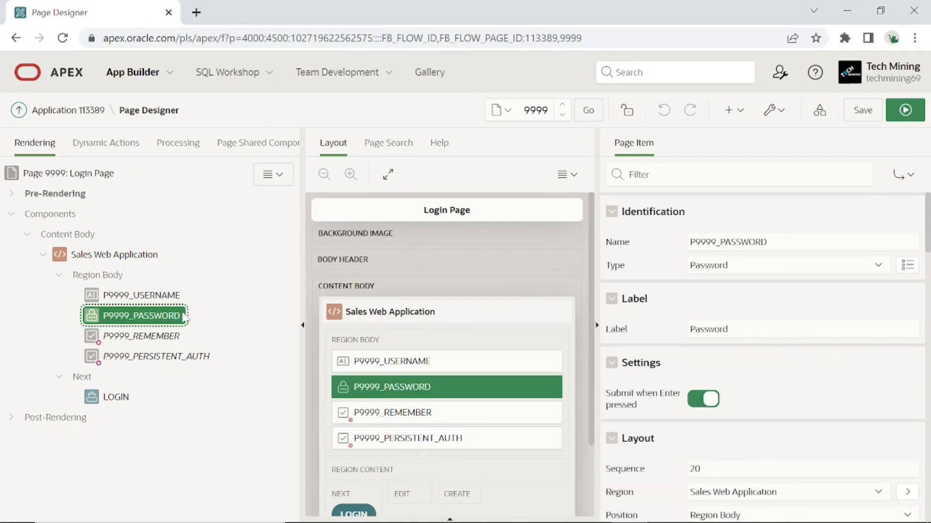
scroll(695, 321, down, 1)
scroll(697, 324, down, 3)
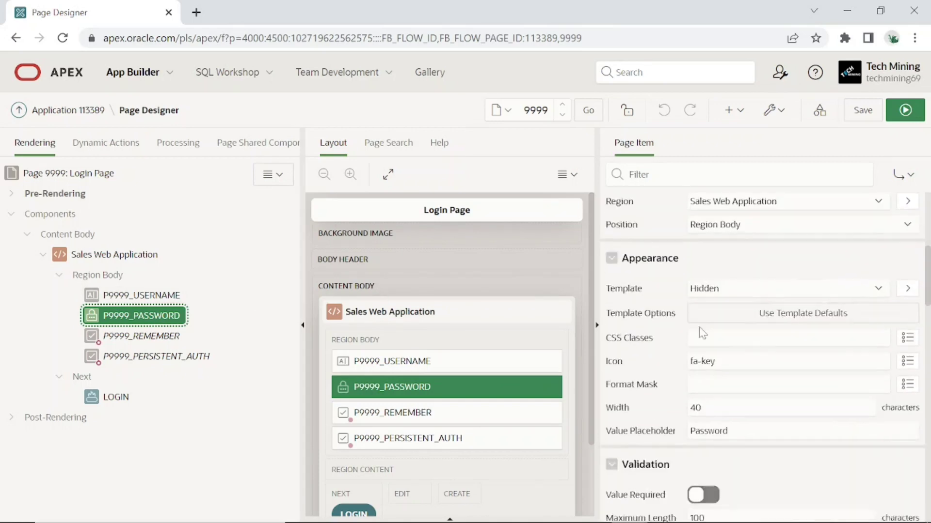
scroll(700, 328, down, 2)
scroll(703, 331, down, 2)
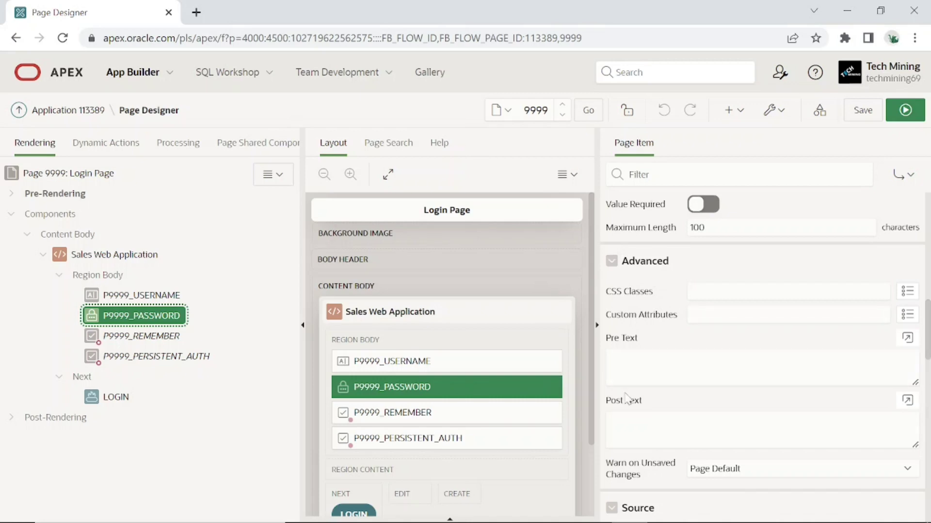
Open the Post Text editor and copy line 1 of Password/CodeHideShowPassword in Notepad.
click(907, 400)
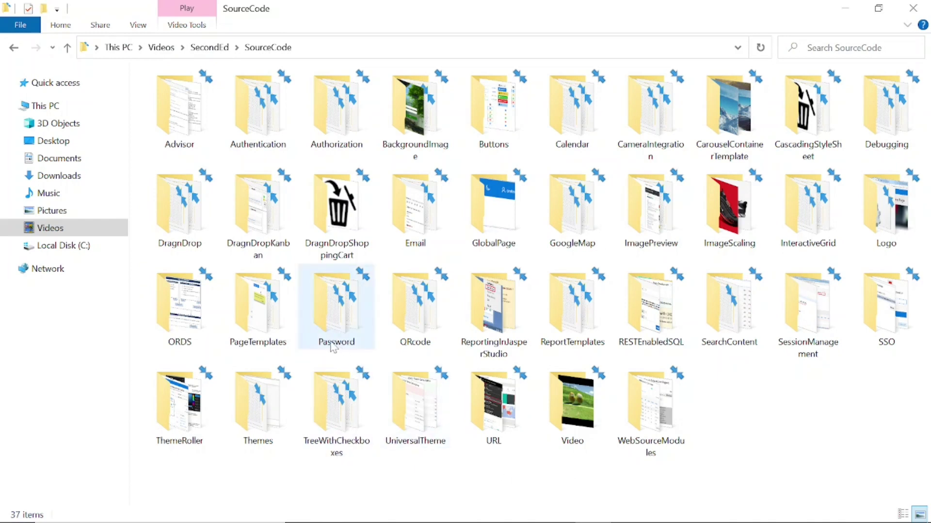
double_click(349, 340)
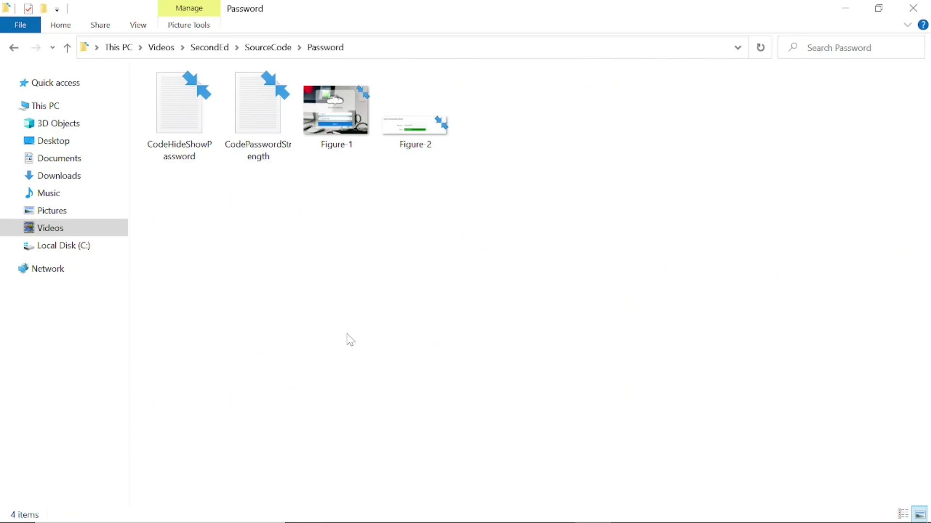
double_click(199, 151)
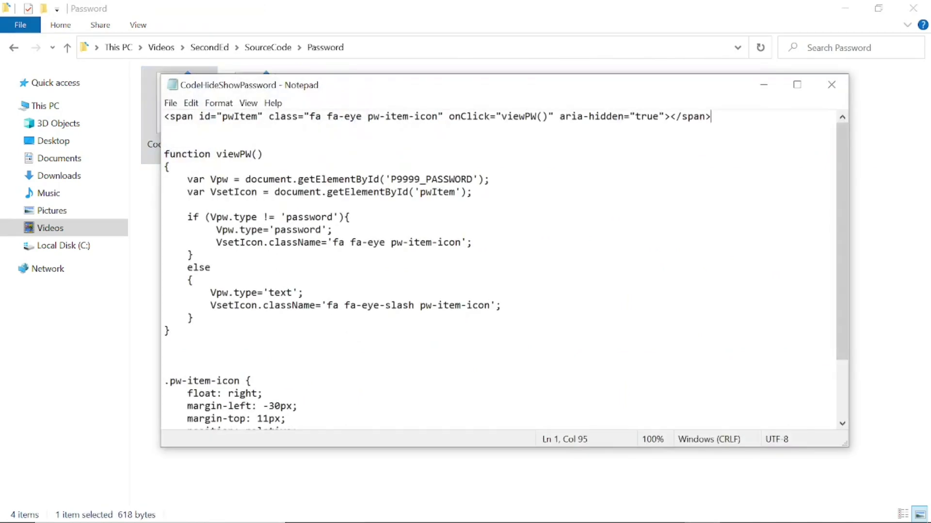
drag(711, 117, 182, 116)
click(164, 117)
key(shift+End)
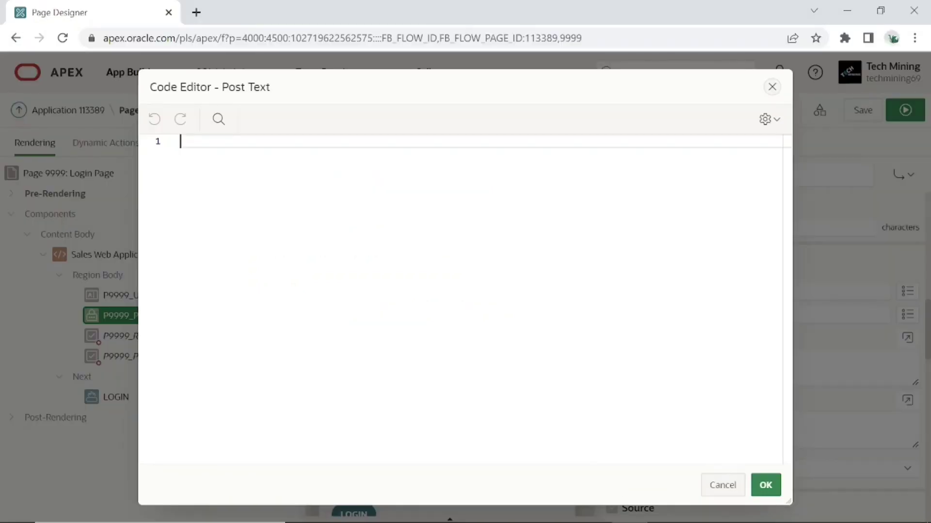
Paste the eye-icon span calling viewPW() into Post Text and confirm it.
text(<span id="pwItem" class="fa fa-eye pw-item-icon" onClick="viewPW()" aria-hidden="true"></span>)
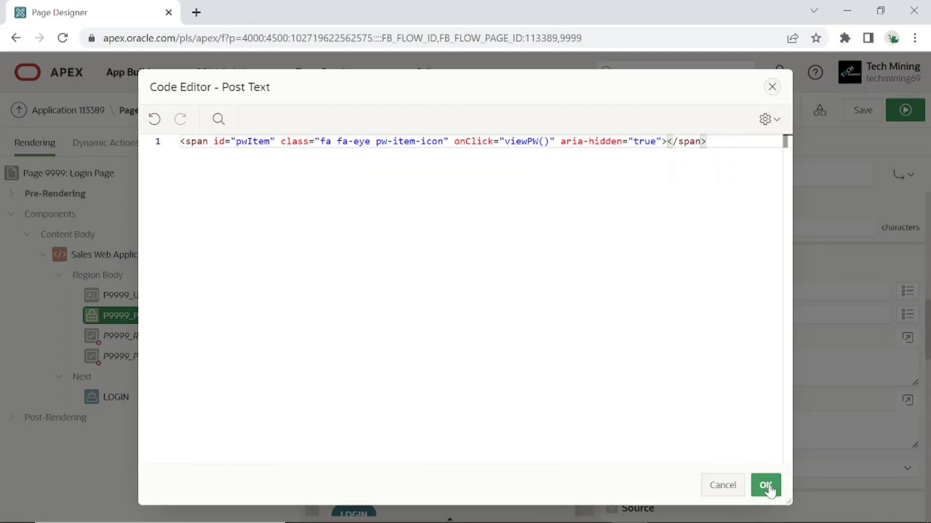
click(766, 486)
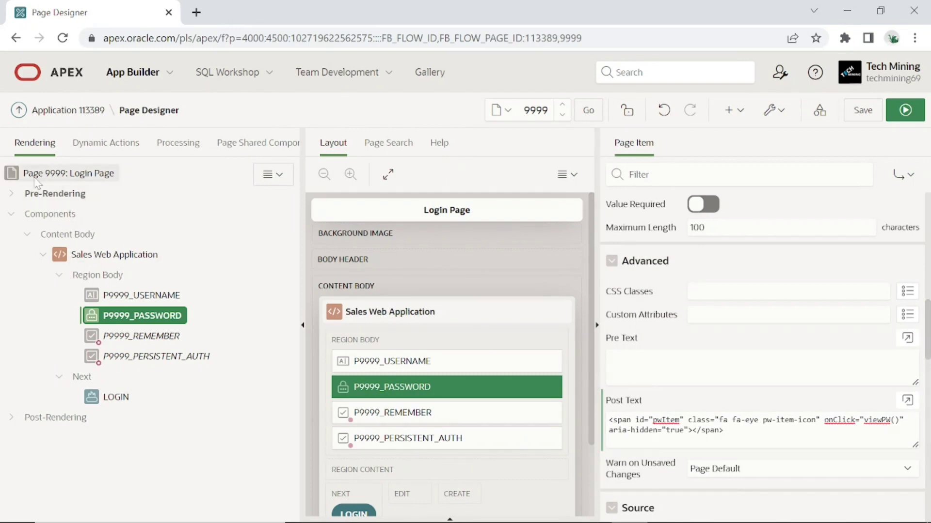
Paste the viewPW() toggle function into the Login Page's Function and Global Variable Declaration.
click(65, 178)
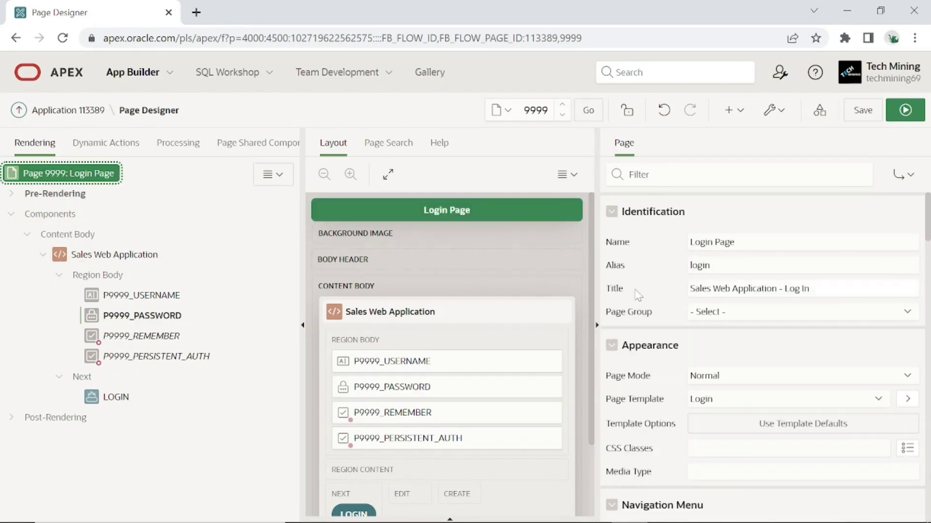
scroll(642, 289, down, 2)
scroll(643, 287, down, 1)
scroll(646, 285, down, 2)
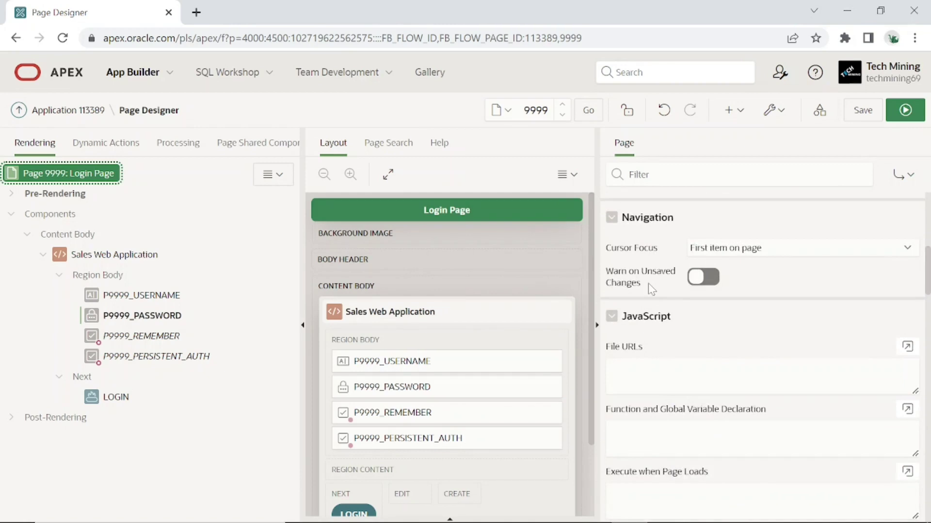
scroll(645, 265, down, 1)
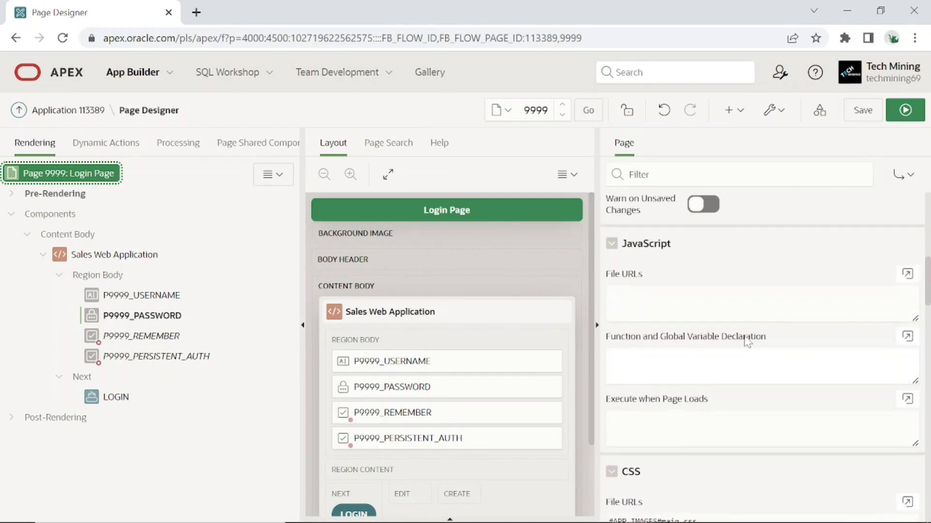
click(907, 336)
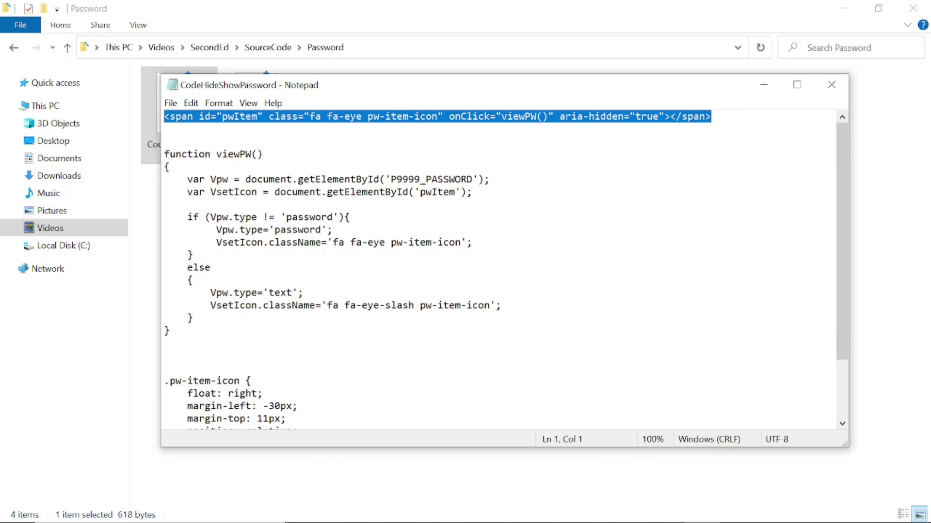
drag(164, 154, 217, 305)
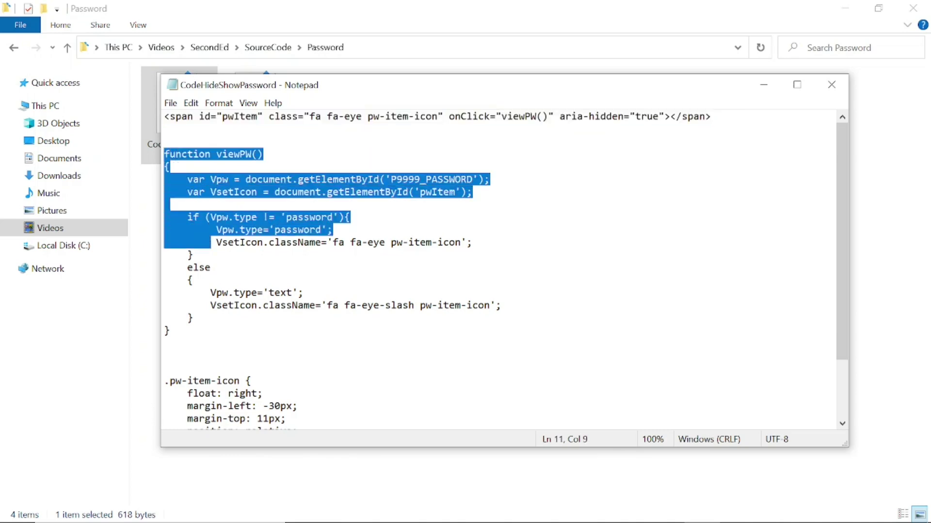
key(shift+Down)
key(ctrl+c)
key(shift+Down)
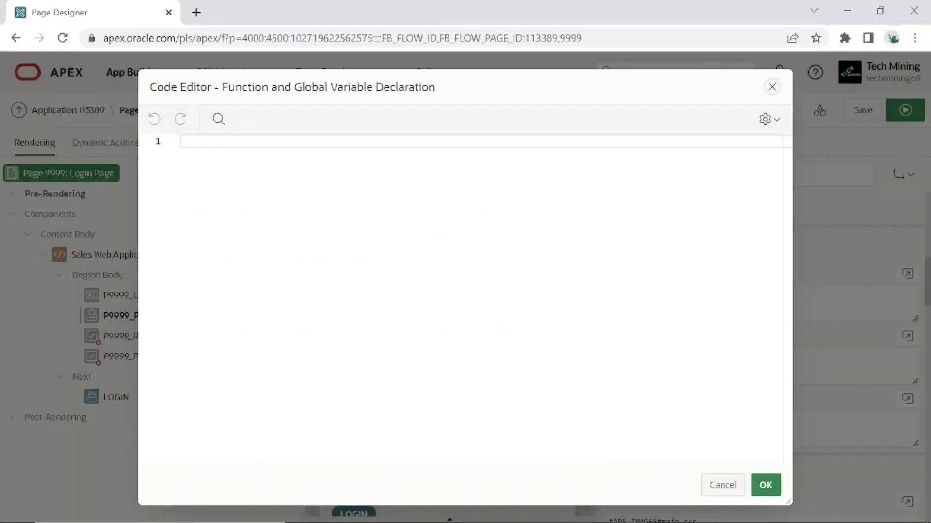
key(ctrl+v)
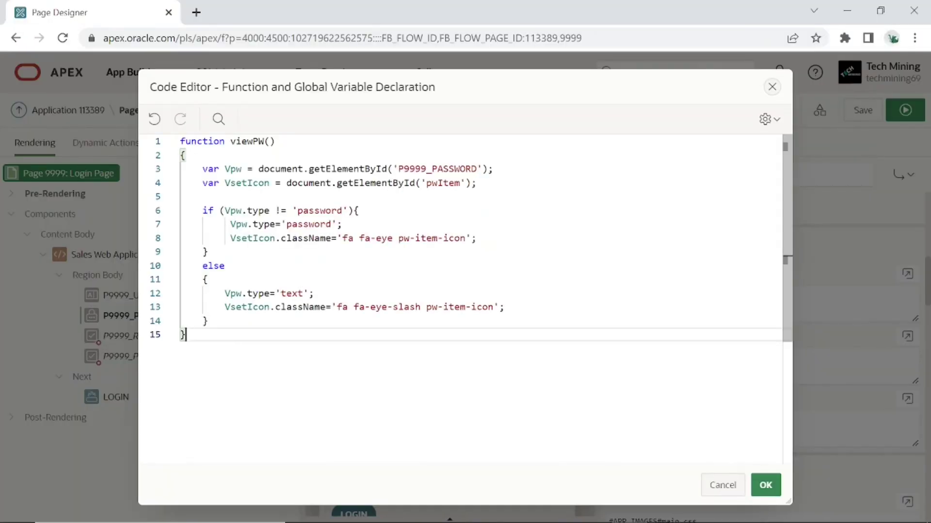
click(766, 485)
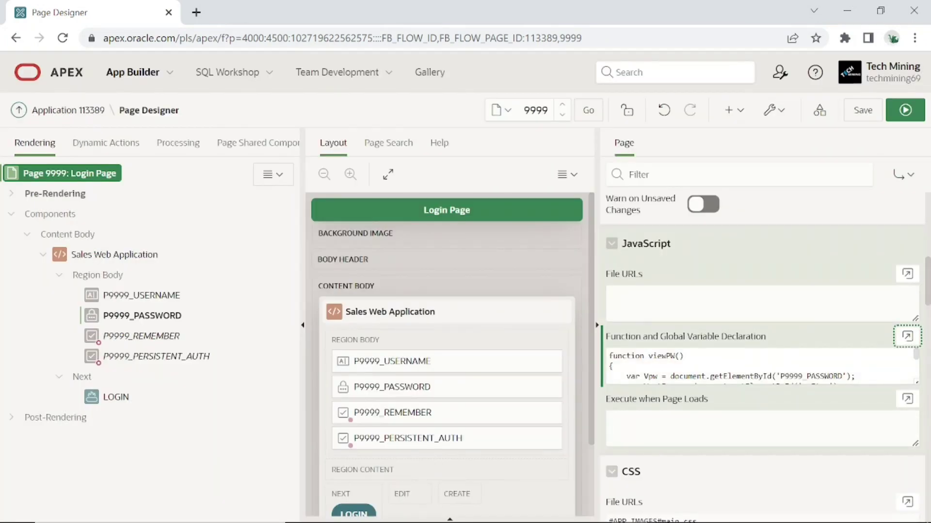
Save and run the login page, check the eye icon, then close the preview.
click(902, 116)
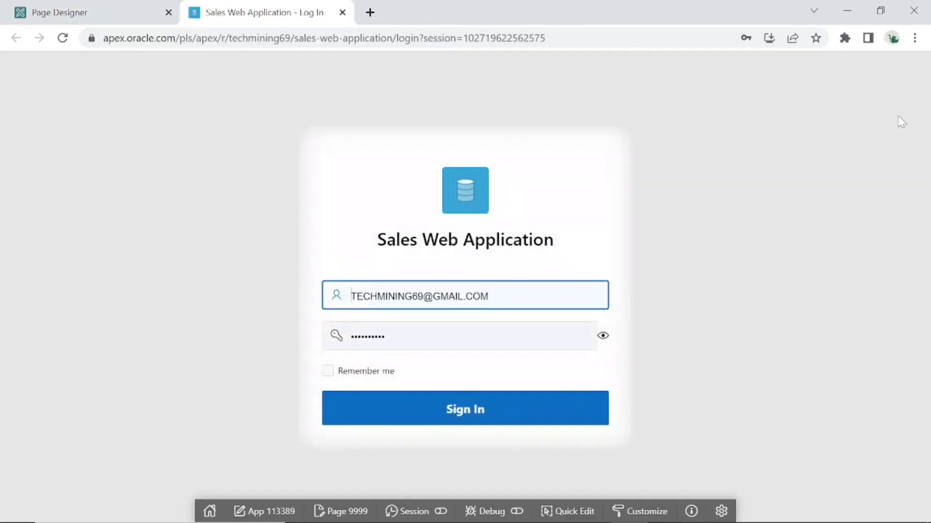
click(605, 341)
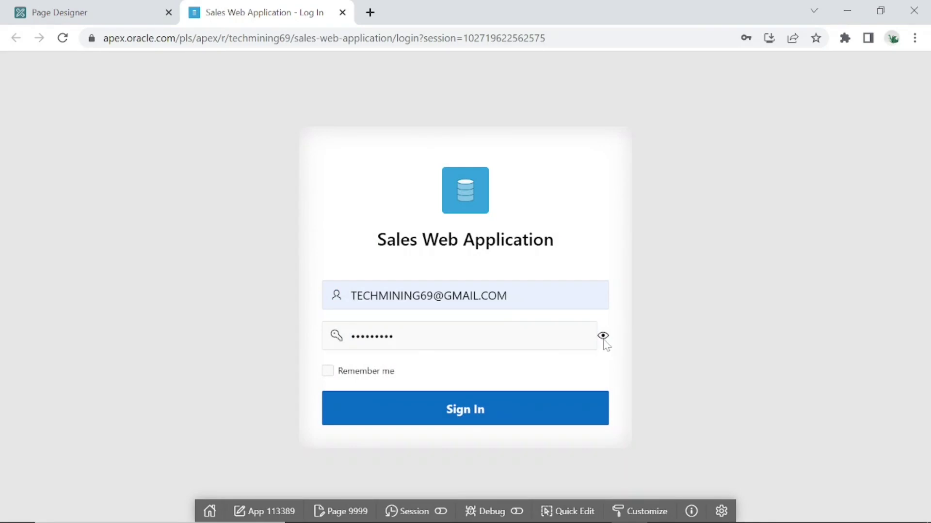
click(343, 12)
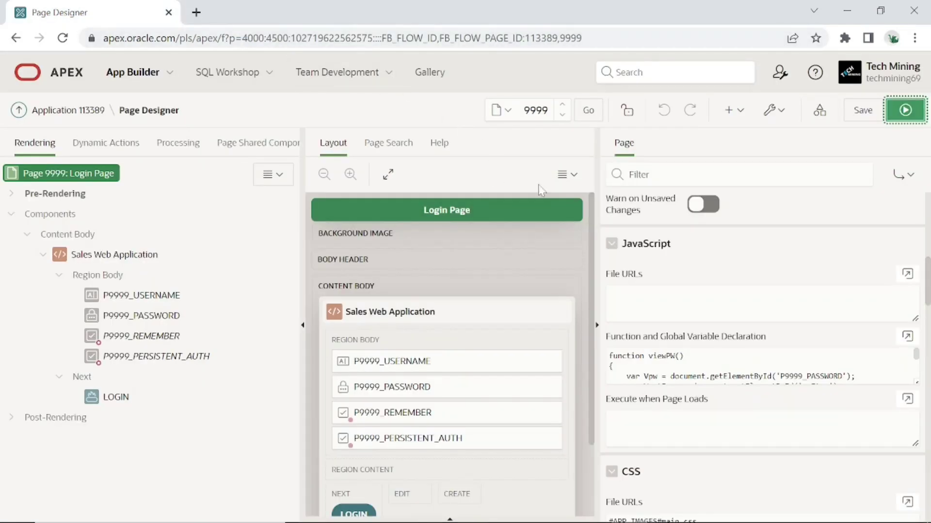
scroll(749, 458, down, 1)
scroll(738, 411, down, 1)
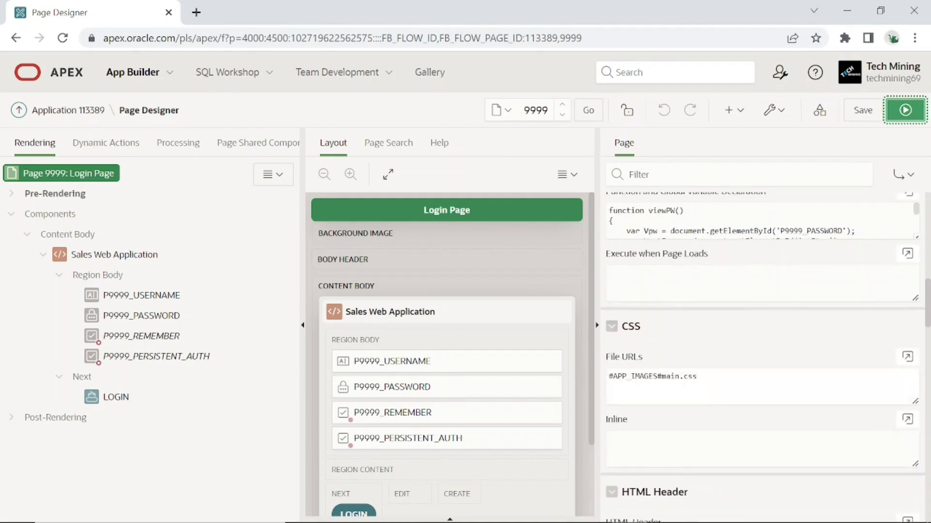
scroll(727, 393, down, 1)
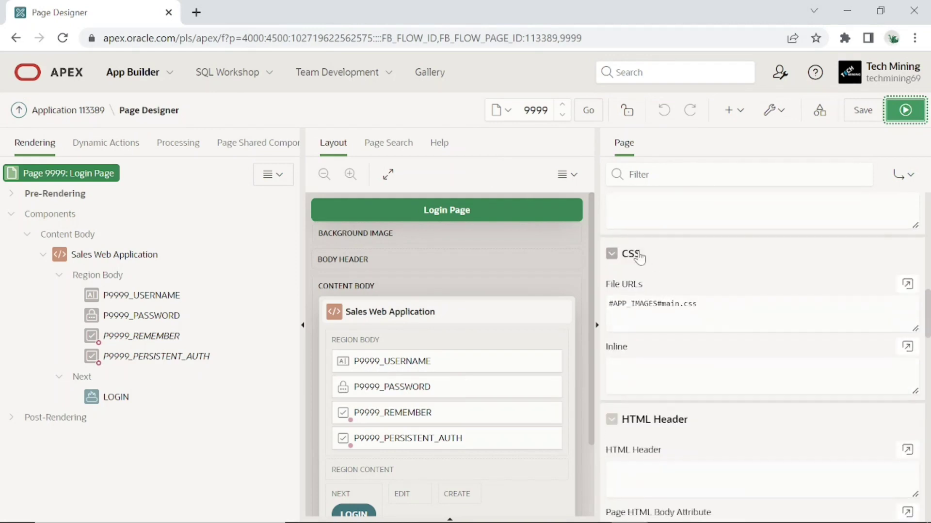
Paste the .pw-item-icon CSS block from Notepad into the Login Page's inline CSS.
click(907, 346)
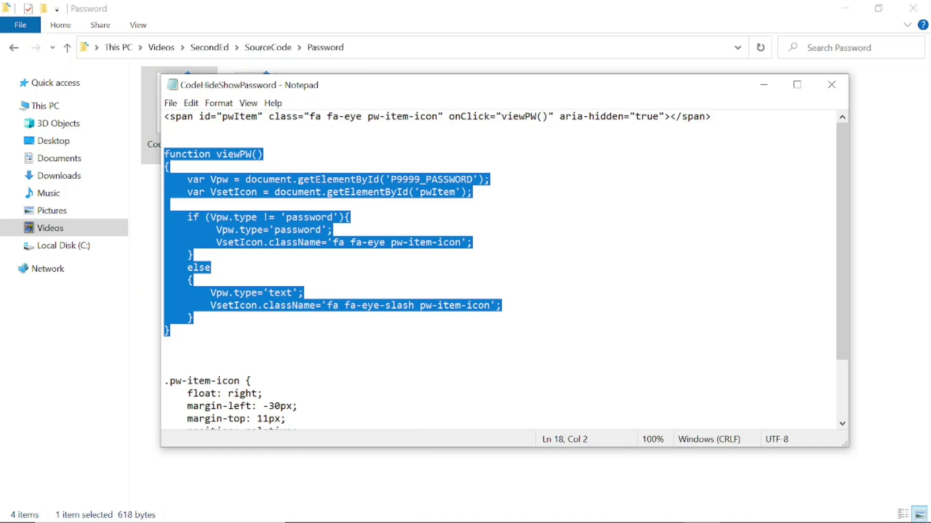
scroll(502, 269, down, 1)
scroll(502, 269, down, 1)
mouse_move(164, 306)
mouse_down()
mouse_move(194, 369)
mouse_move(171, 382)
mouse_up()
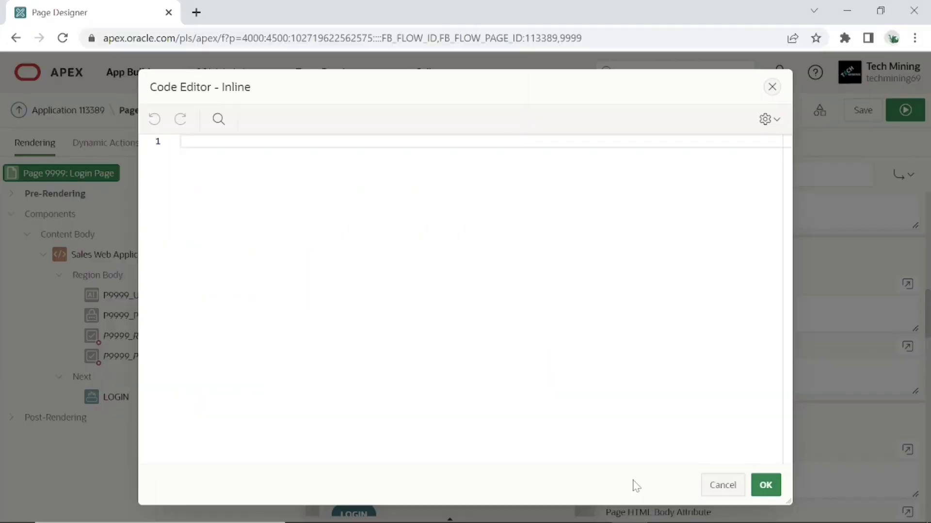
text(.pw-item-icon {     float: right;     margin-left: -30px;     margin-top: 11px;     position: relative;     z-index: 1; })
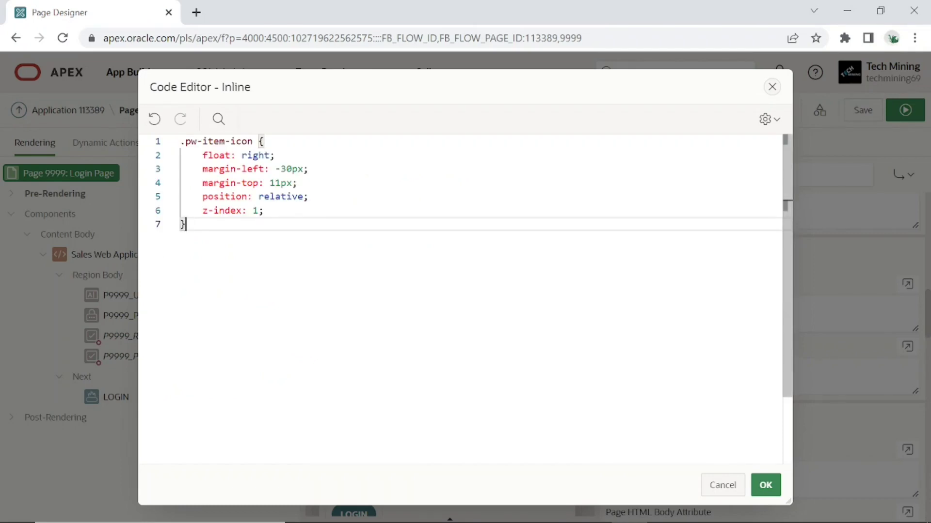
click(766, 486)
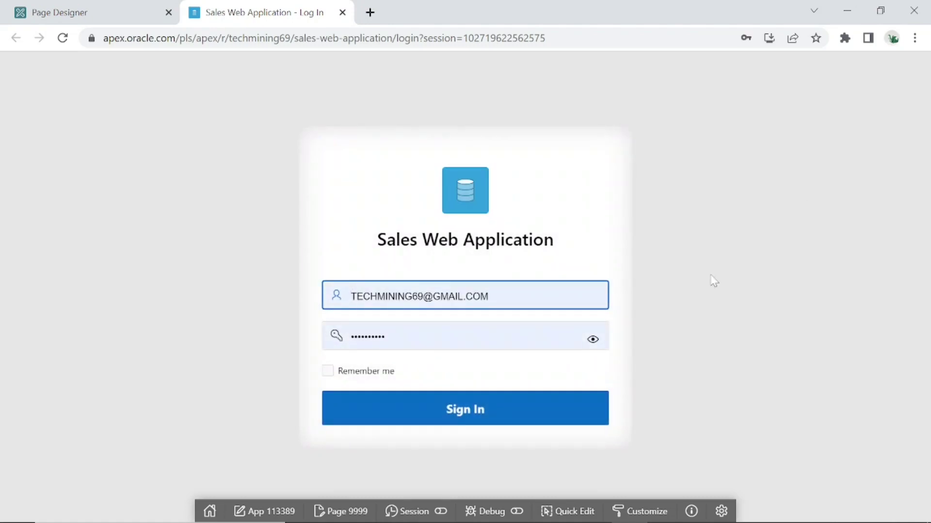
click(594, 346)
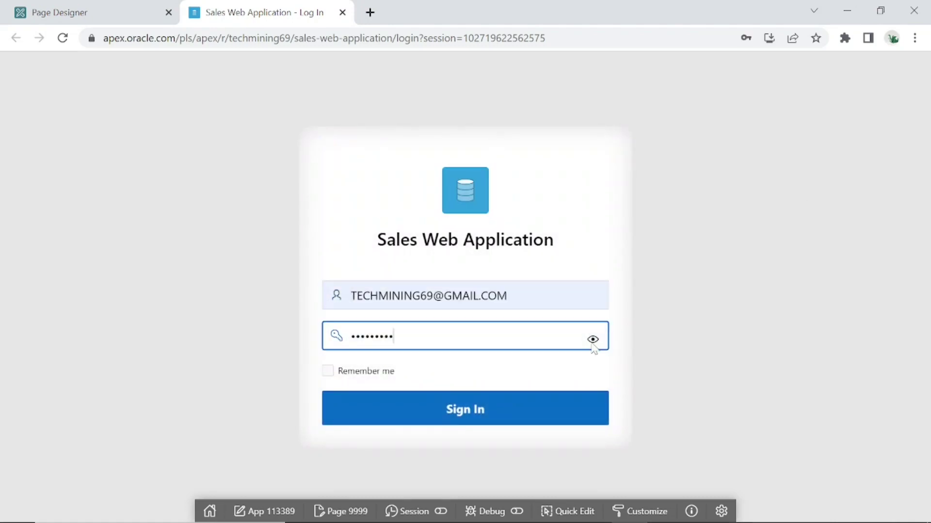
click(593, 340)
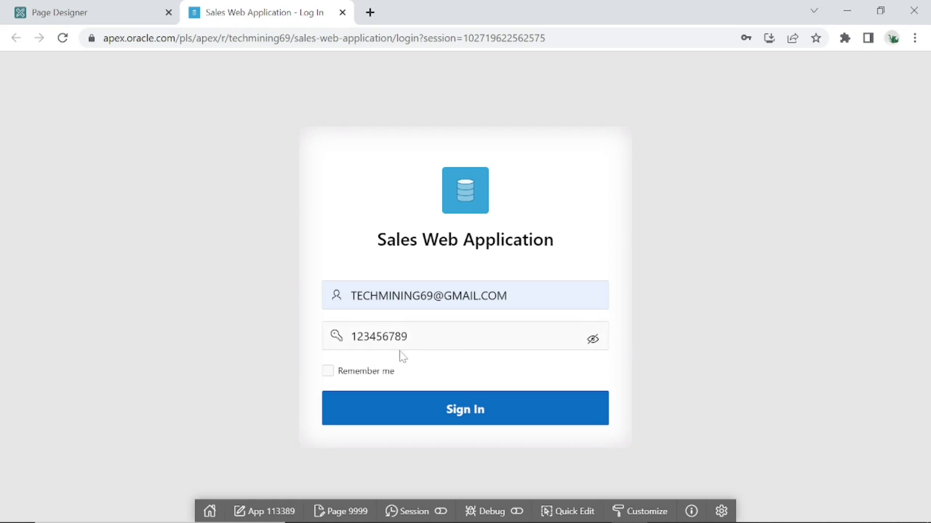
click(592, 339)
click(343, 14)
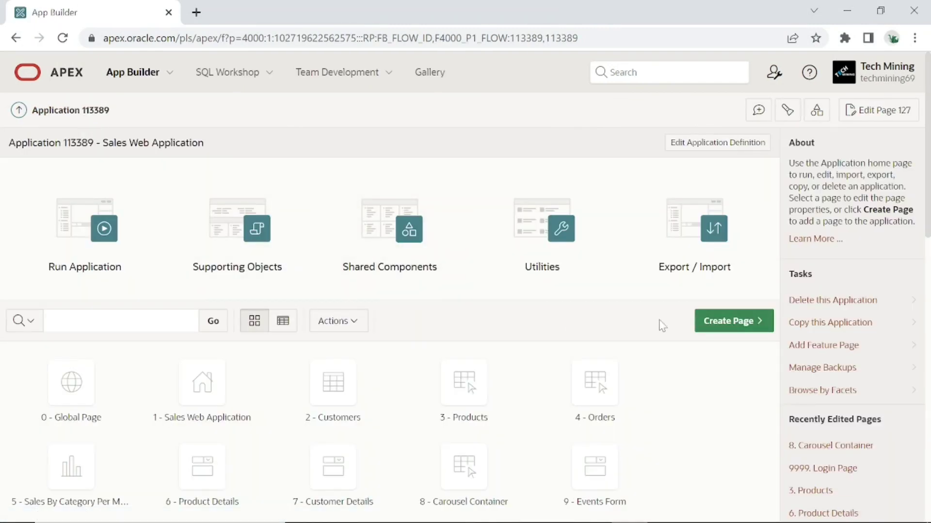
Create a Blank Page named 'Password Strength' with breadcrumb off and parent navigation entry Home.
click(727, 323)
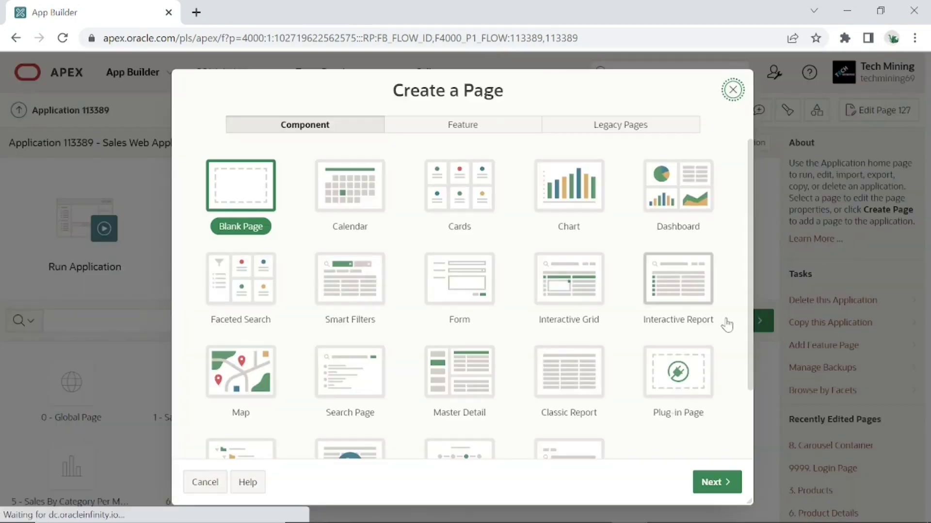
click(244, 216)
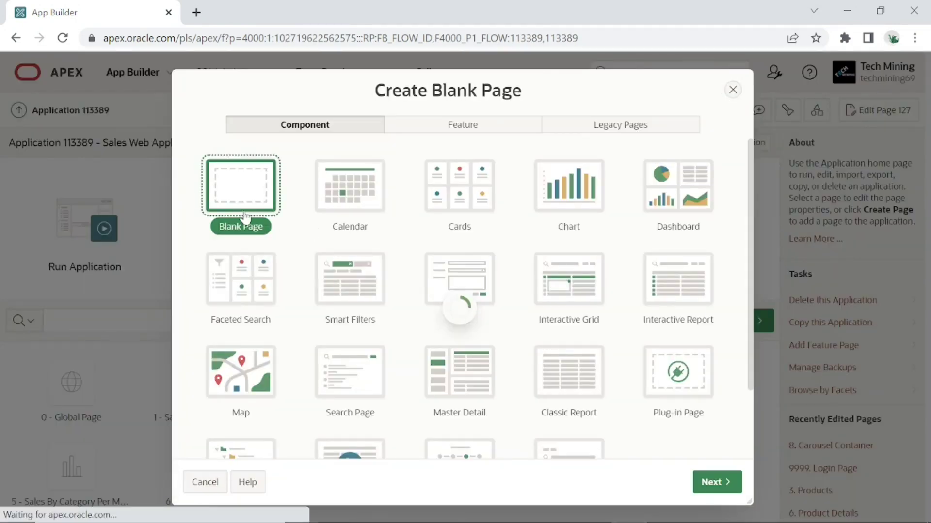
click(382, 172)
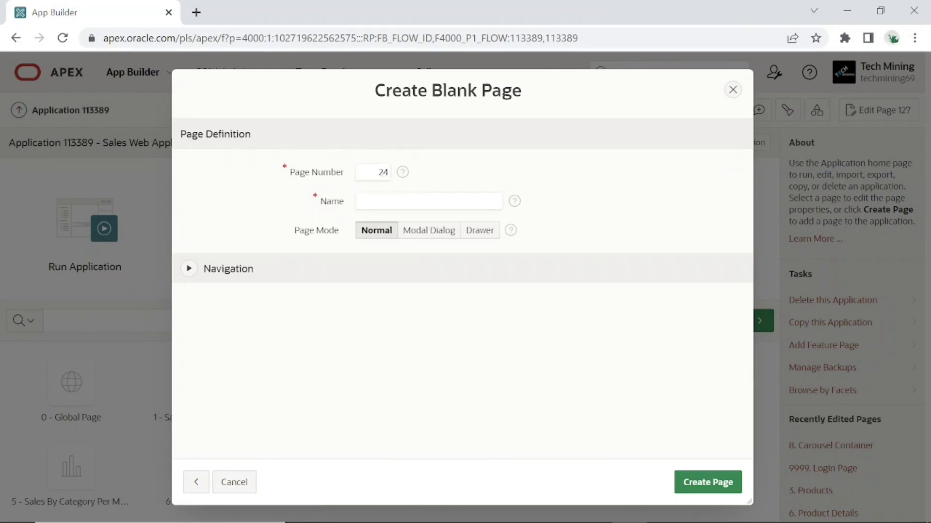
key(Tab)
text(Password Strength)
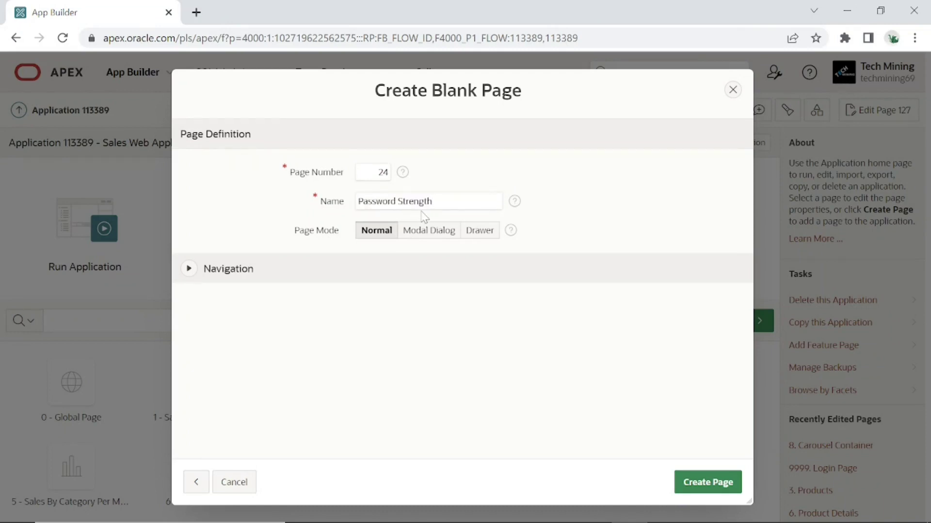
click(214, 275)
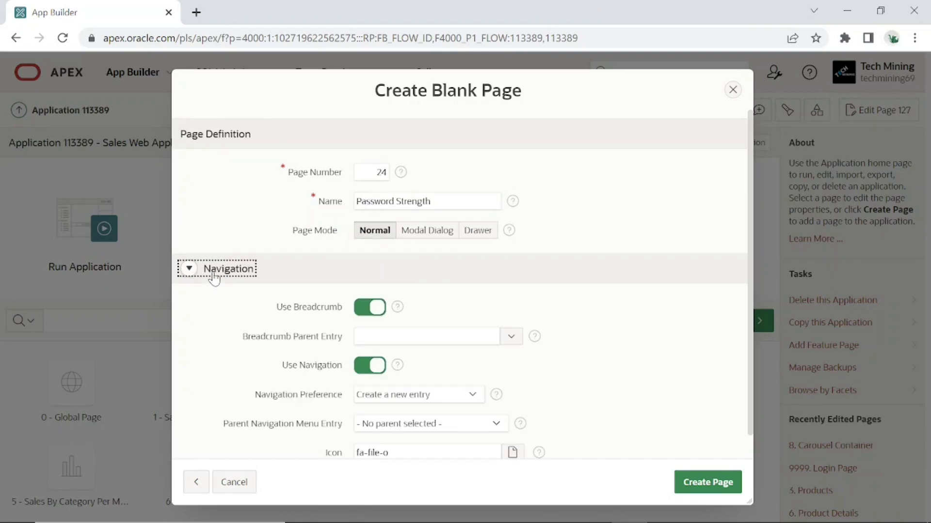
click(359, 312)
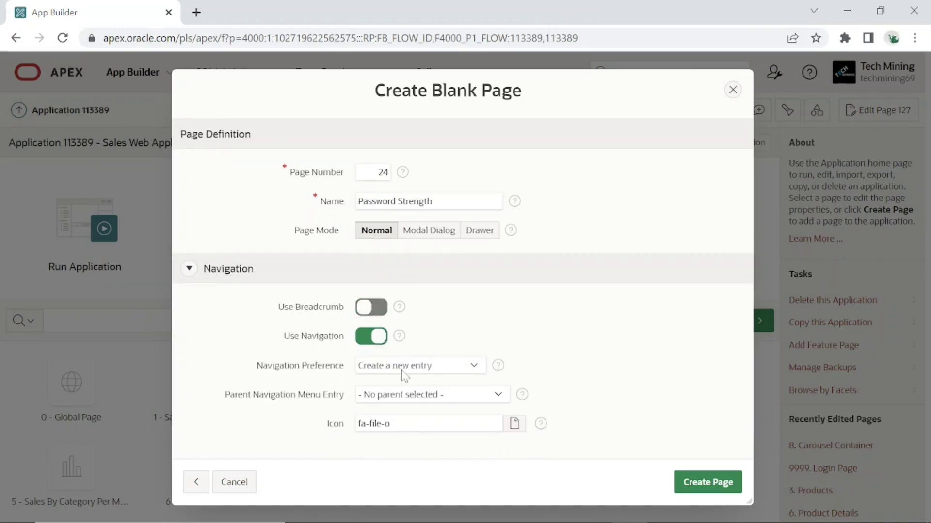
click(389, 395)
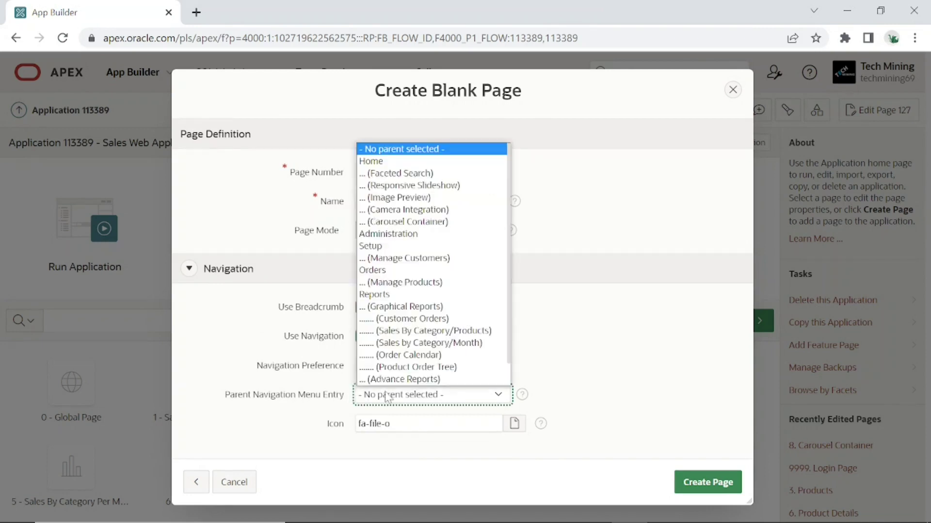
scroll(397, 364, down, 1)
scroll(401, 299, up, 1)
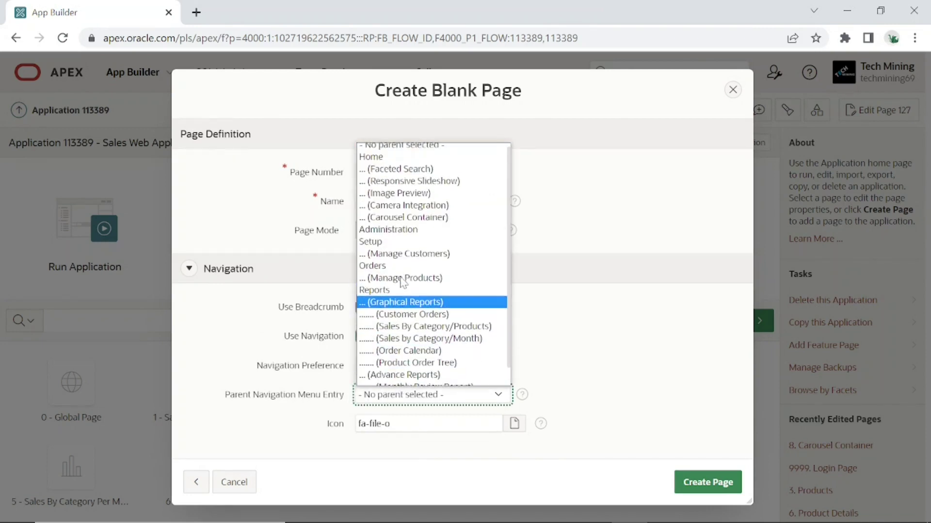
click(392, 161)
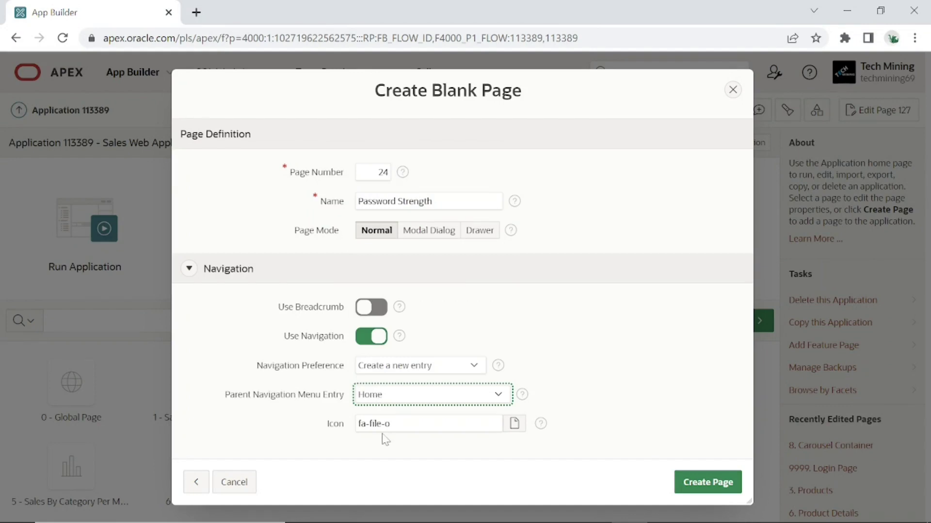
click(716, 486)
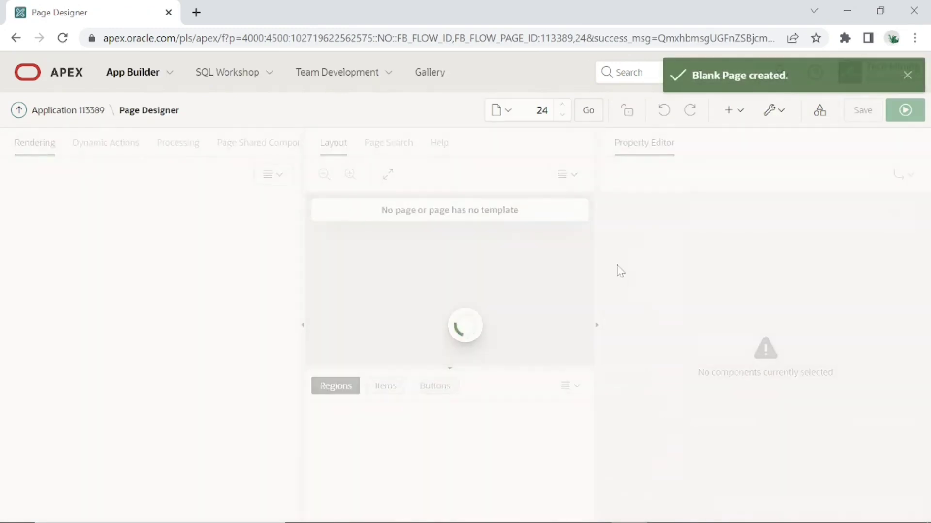
Add a body region titled 'Check Password Strength' and create text field P24_NEW inside it.
click(908, 80)
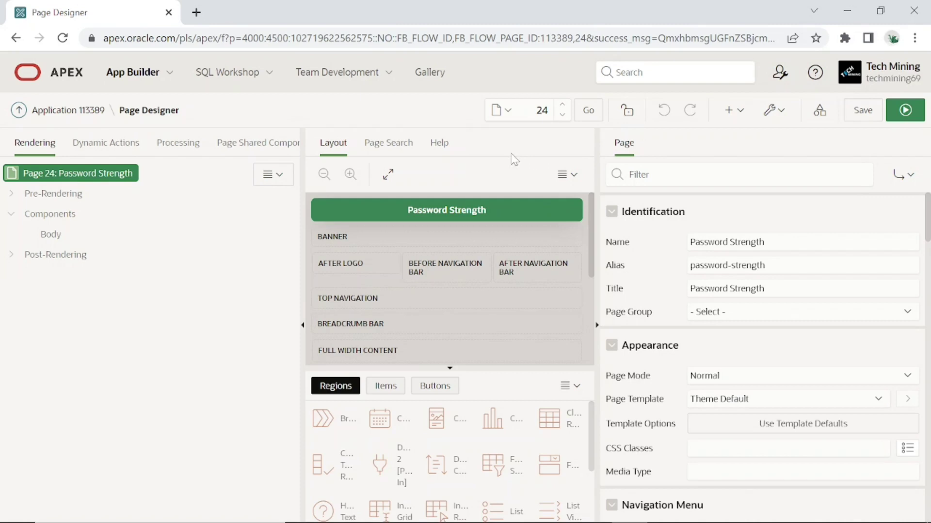
right_click(53, 217)
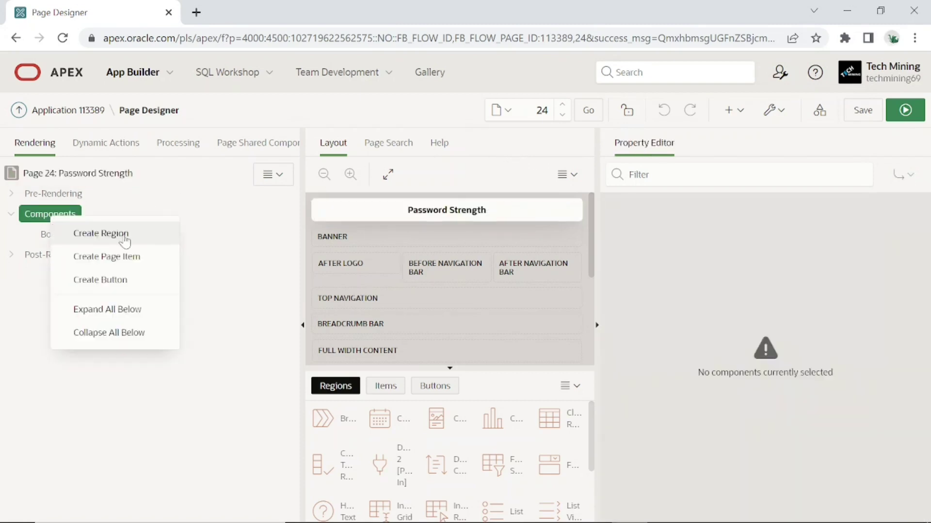
click(102, 234)
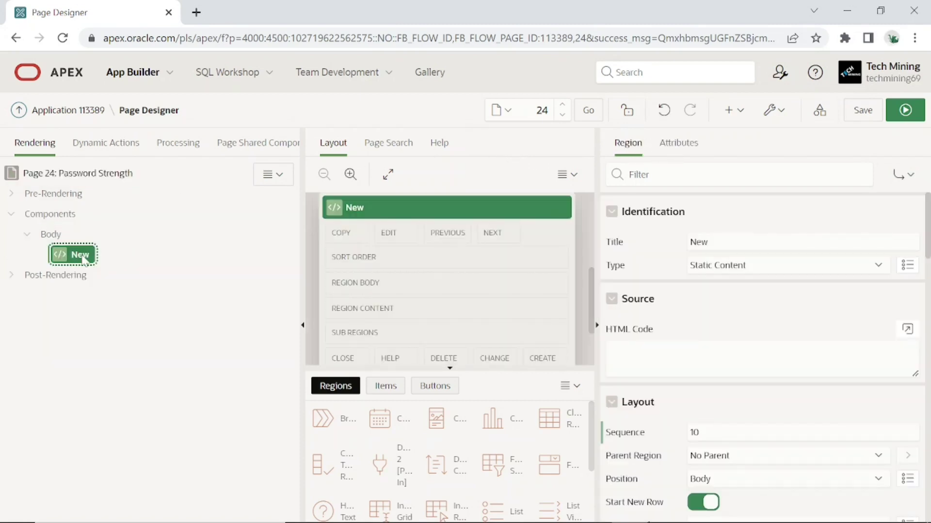
click(708, 242)
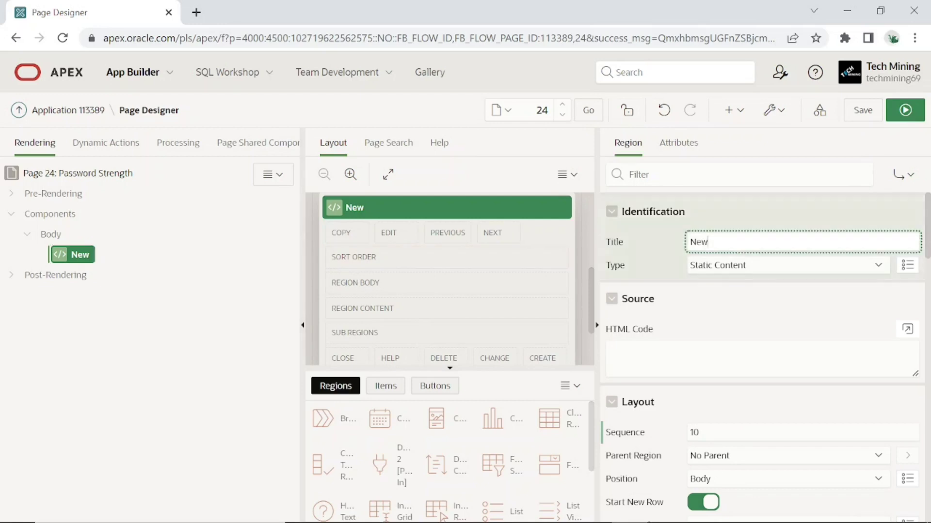
text(Check Password Strength)
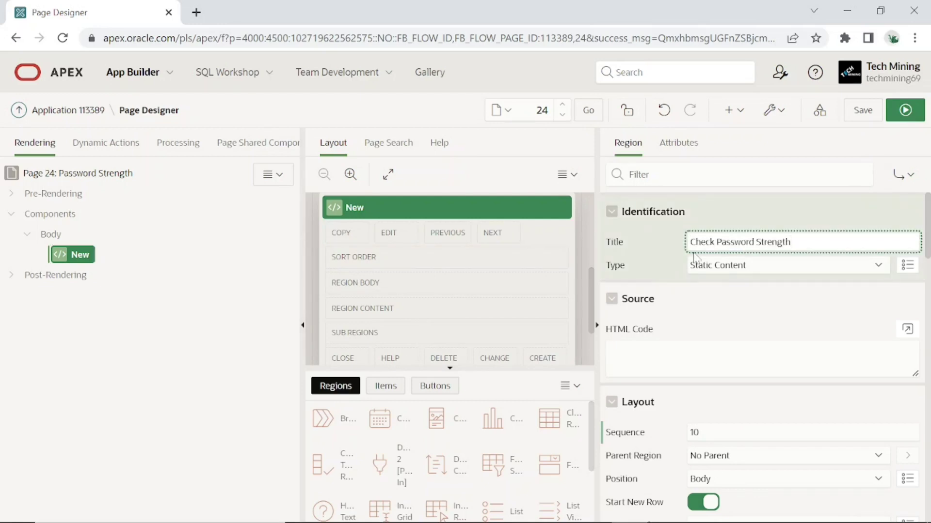
key(Return)
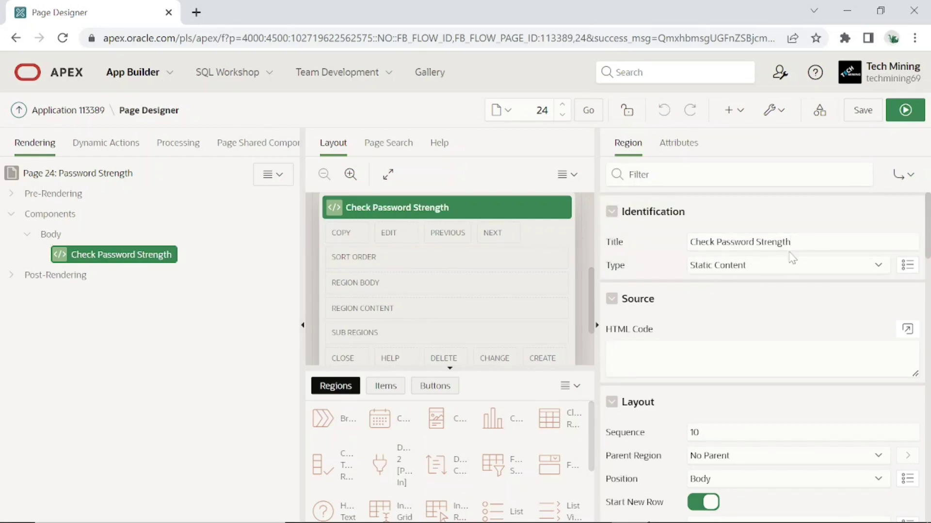
right_click(103, 263)
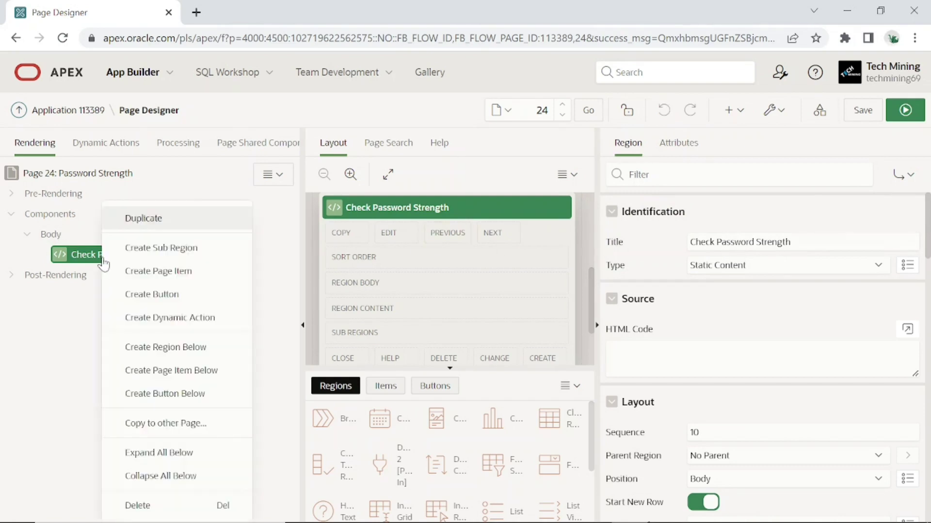
click(174, 272)
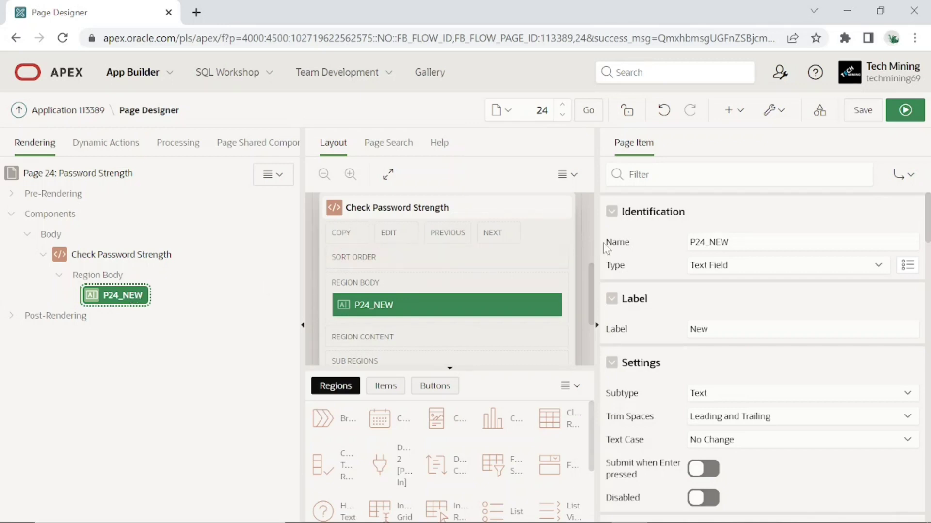
Change the item name from P24_NEW to P24_PASSWORD, giving it the label Password.
click(720, 242)
key(BackSpace)
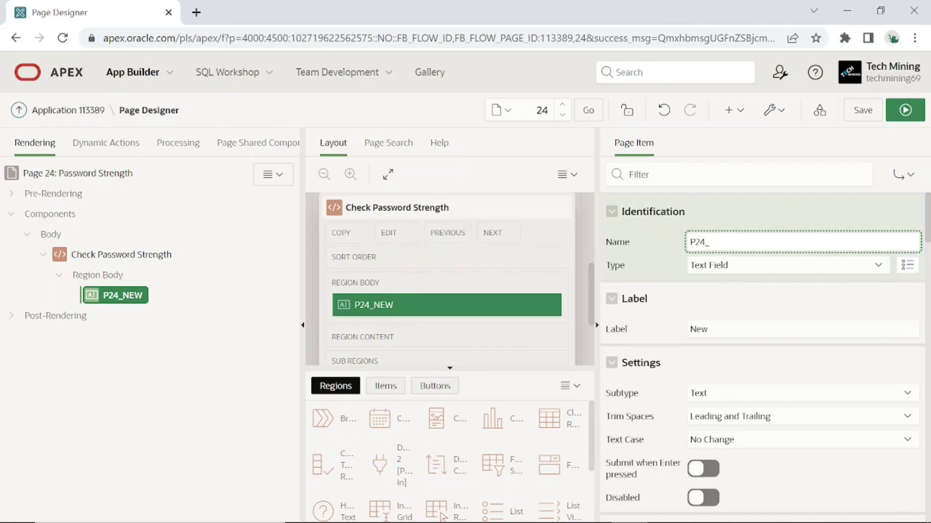
text(PASSWORD)
click(718, 254)
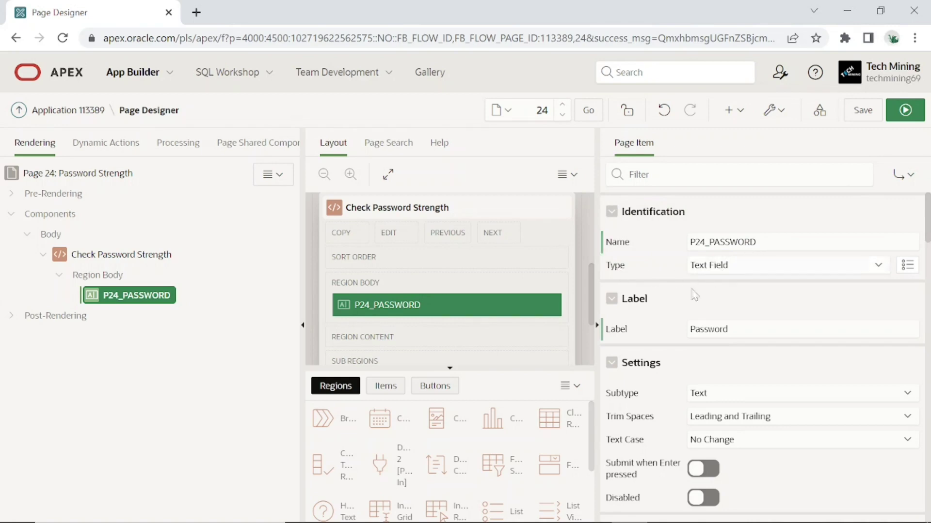
scroll(725, 347, down, 1)
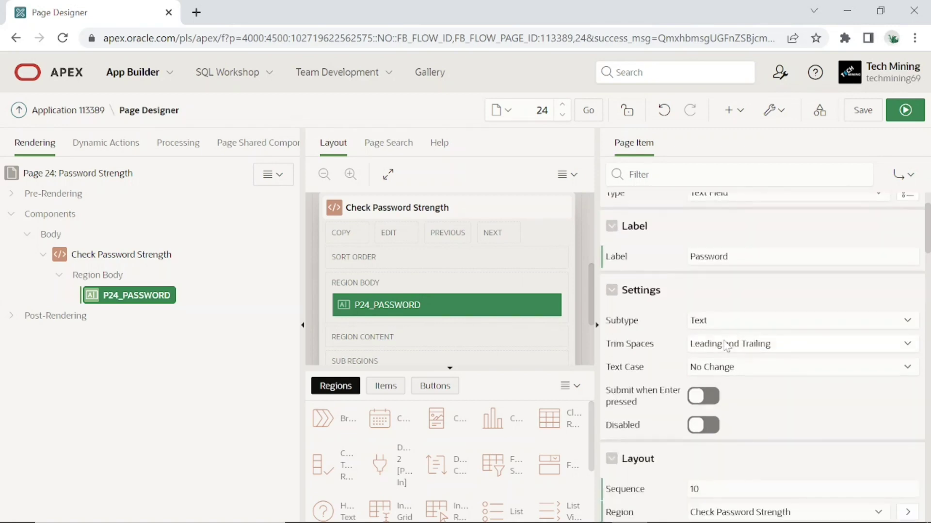
scroll(725, 348, down, 1)
scroll(726, 348, down, 1)
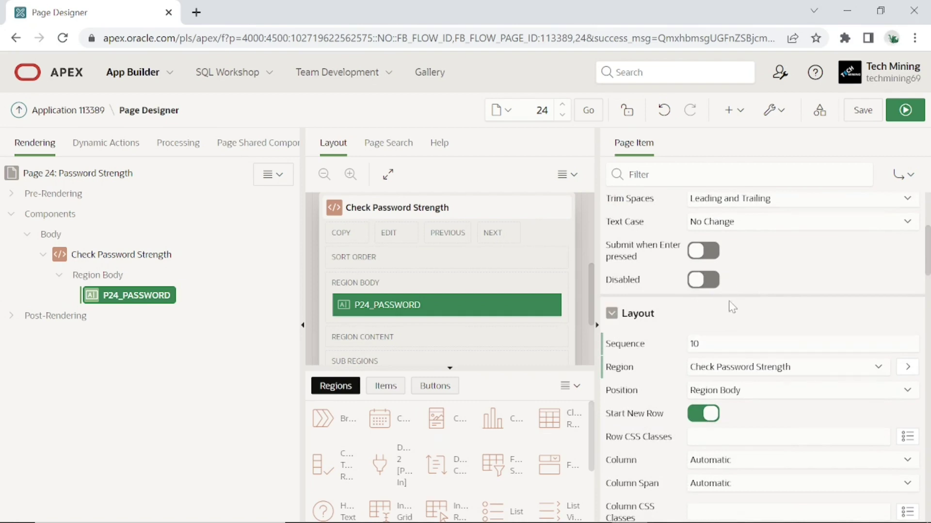
scroll(727, 306, down, 2)
scroll(690, 284, down, 2)
scroll(642, 256, down, 1)
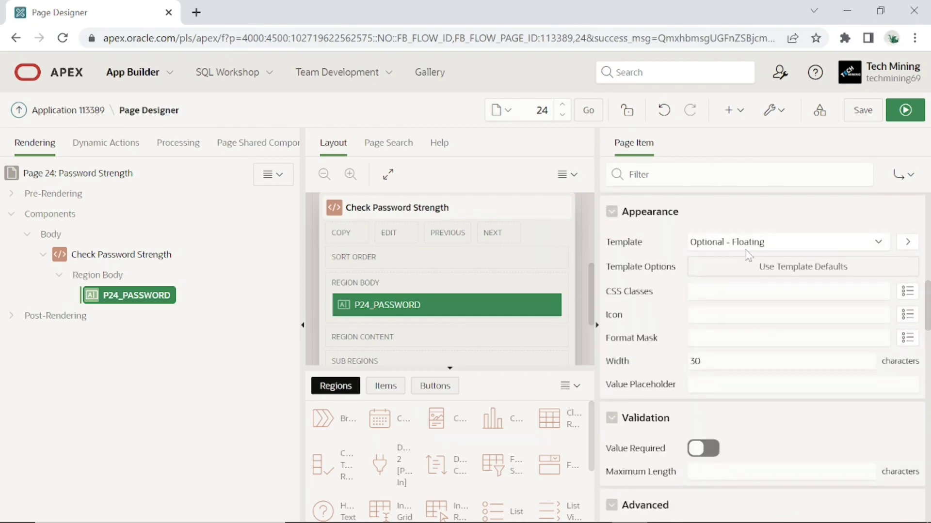
scroll(651, 266, down, 1)
scroll(640, 269, down, 2)
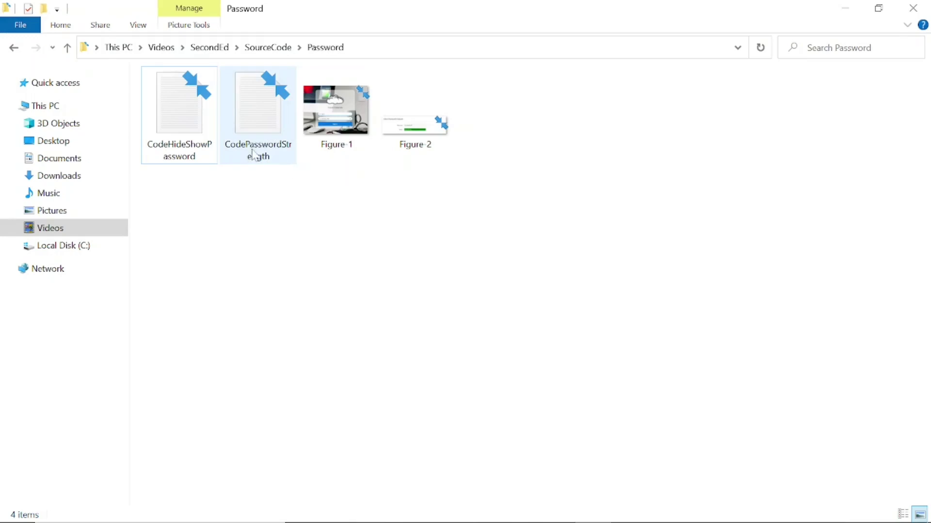
Open CodePasswordStrength in Notepad and take its onkeyup="PwStrength(this.value)" line.
double_click(254, 155)
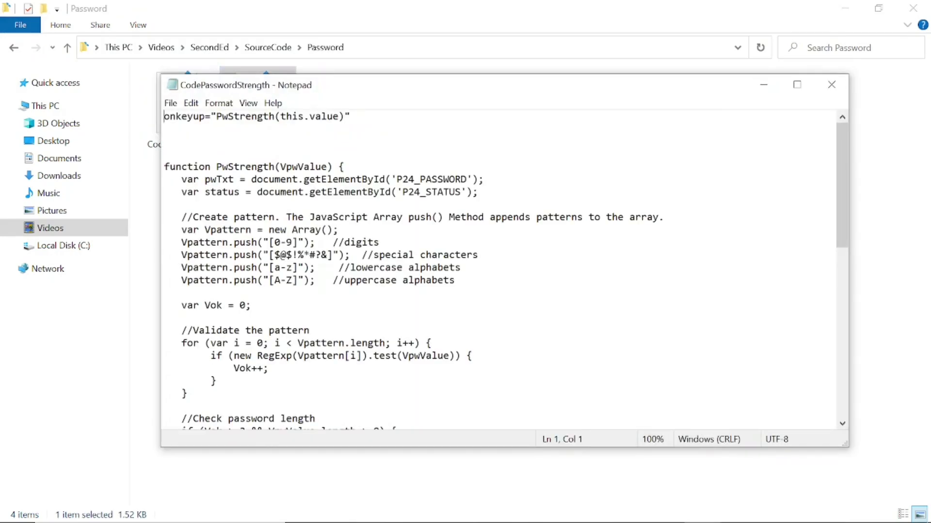
key(End)
key(ctrl+shift+Left)
key(ctrl+shift+Left)
key(ctrl+shift+Left)
key(ctrl+shift+Left)
key(ctrl+shift+Left)
key(ctrl+c)
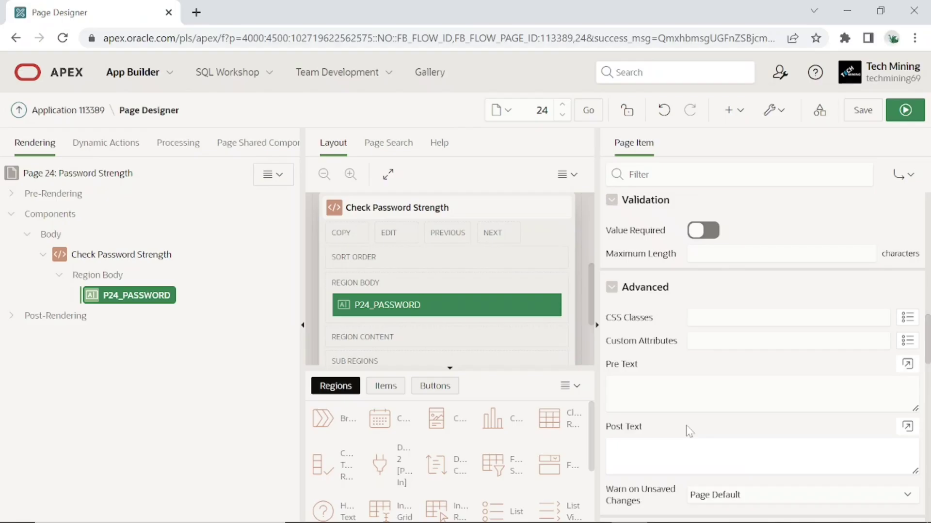
Paste onkeyup="PwStrength(this.value)" into P24_PASSWORD's Custom Attributes and commit it.
click(663, 341)
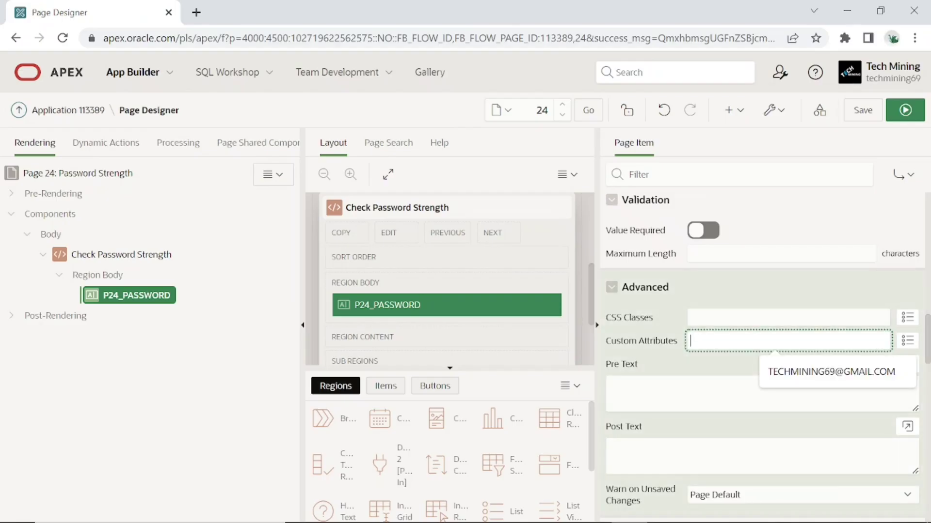
key(ctrl+v)
click(698, 362)
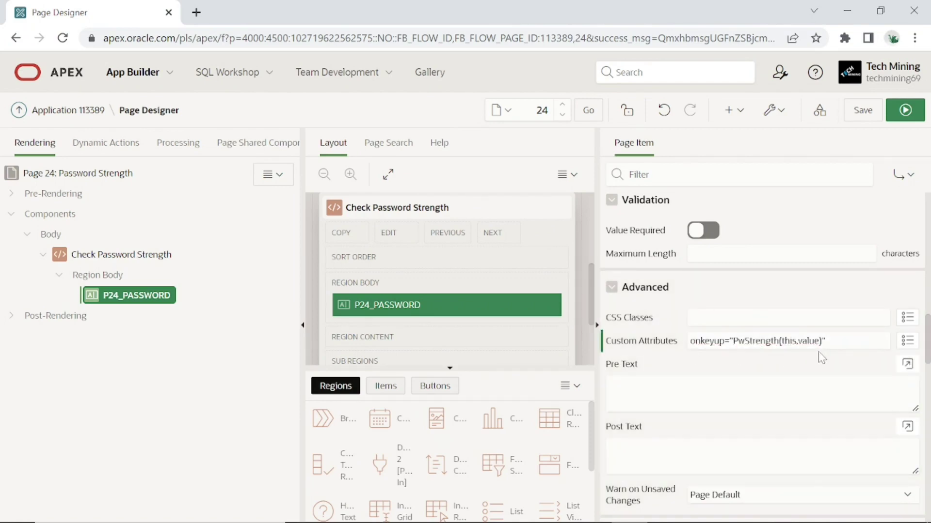
Add a second text field to the Check Password Strength region, named P24_STATUS.
right_click(102, 254)
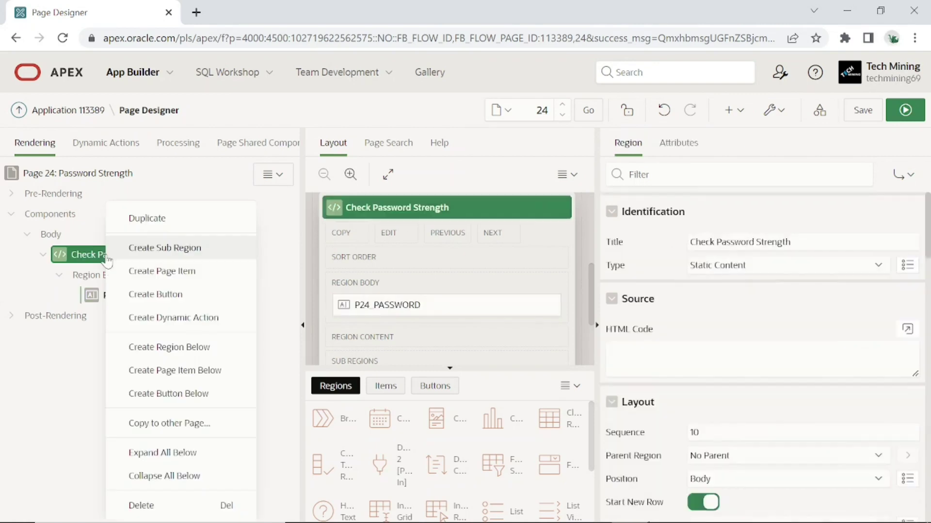
click(167, 276)
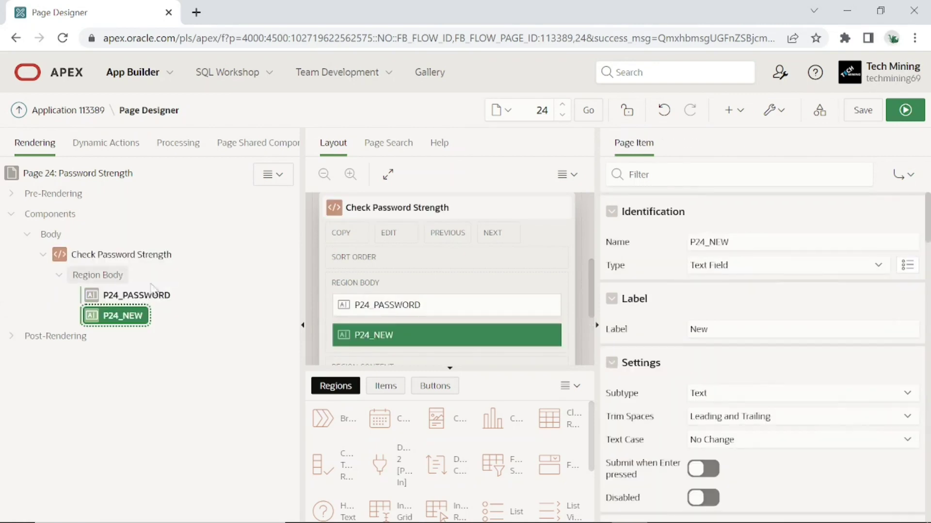
click(680, 247)
key(BackSpace)
key(BackSpace)
text(STATUS)
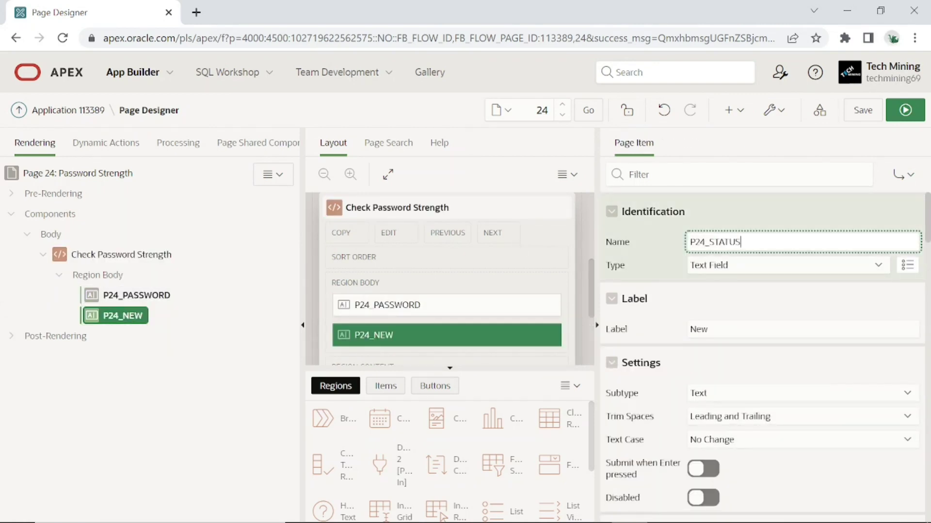
click(714, 253)
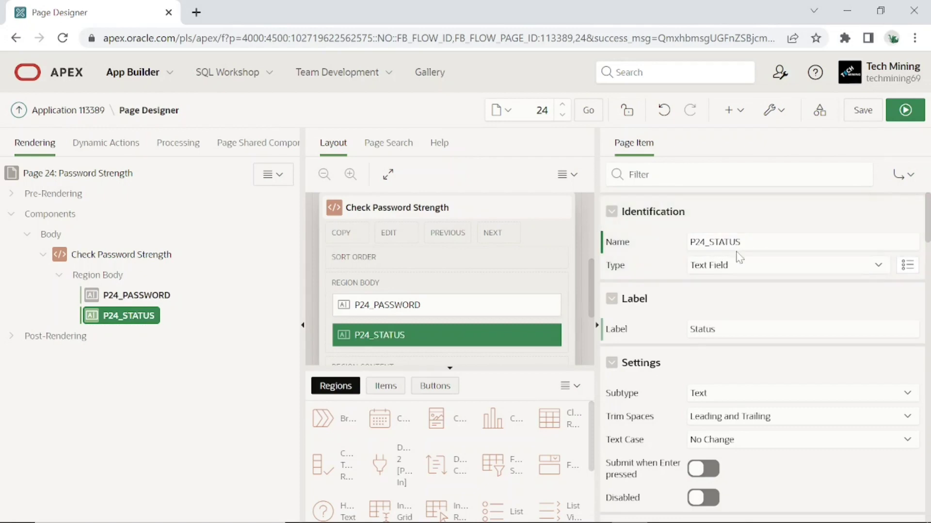
scroll(722, 346, down, 2)
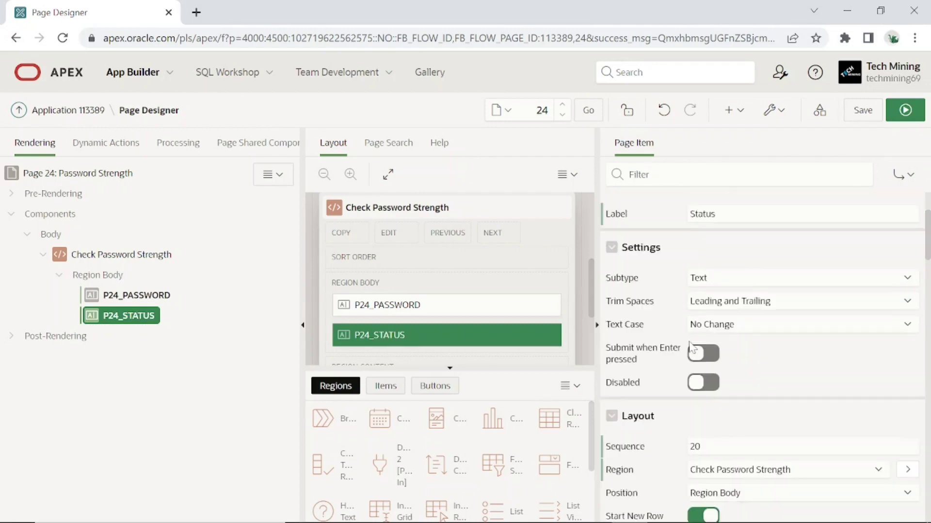
scroll(723, 347, down, 2)
scroll(684, 334, down, 2)
scroll(684, 333, down, 2)
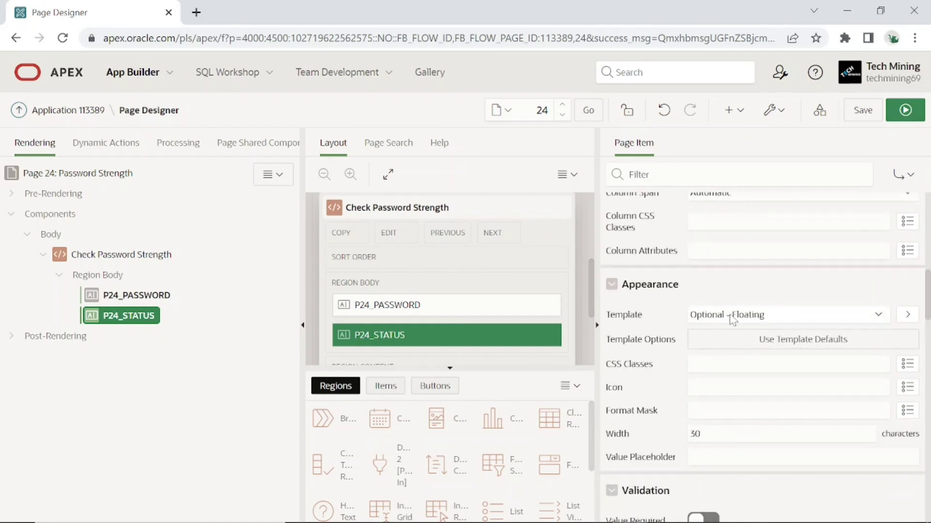
scroll(703, 320, down, 1)
scroll(704, 320, down, 2)
scroll(705, 320, down, 1)
scroll(705, 319, down, 1)
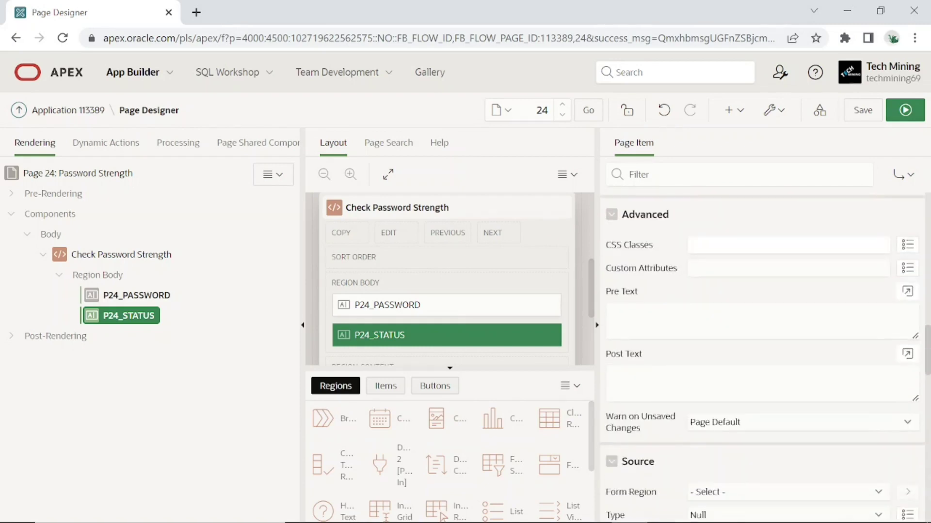
scroll(704, 320, down, 1)
scroll(638, 284, up, 1)
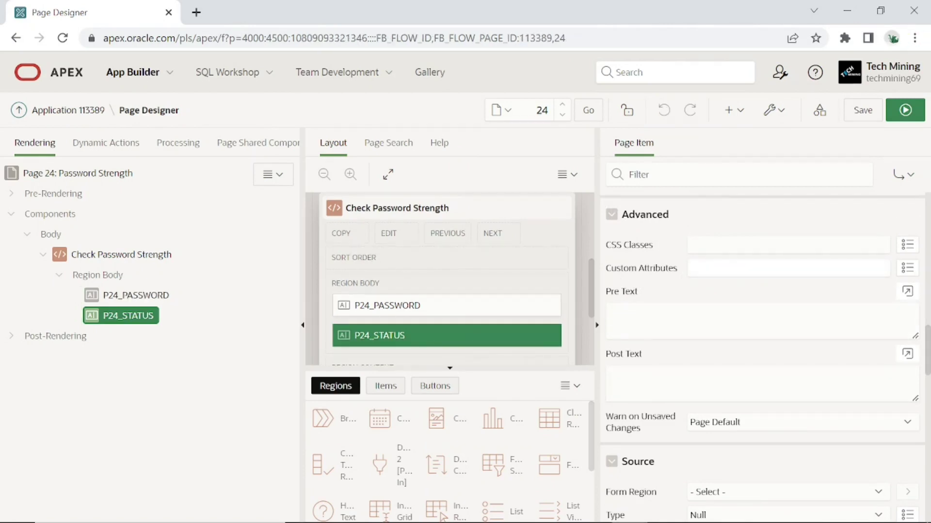
Show page 24's settings and expand the Function and Global Variable Declaration editor.
click(78, 174)
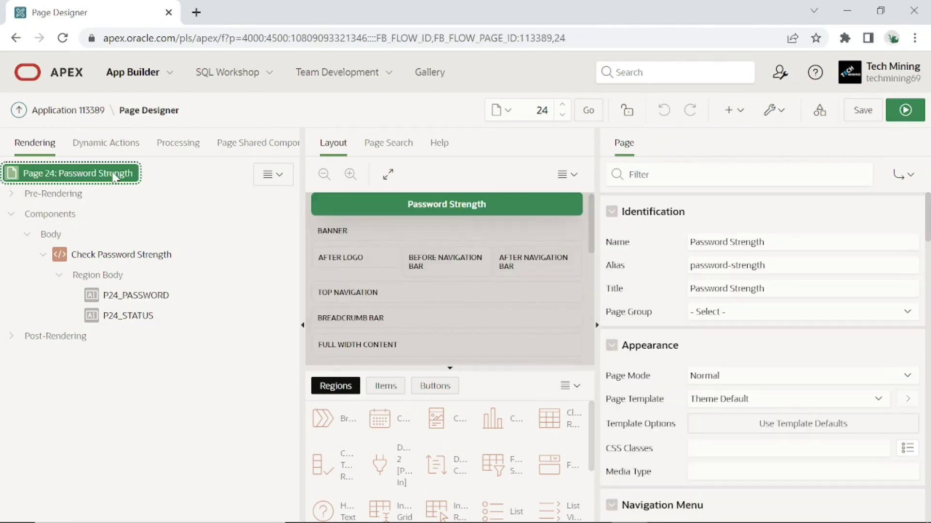
scroll(766, 315, down, 1)
scroll(765, 315, down, 1)
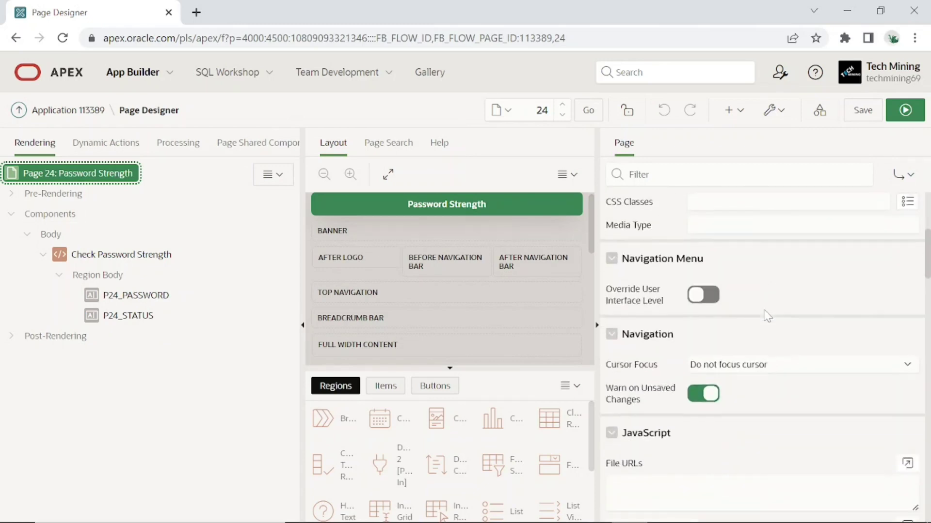
scroll(765, 315, down, 2)
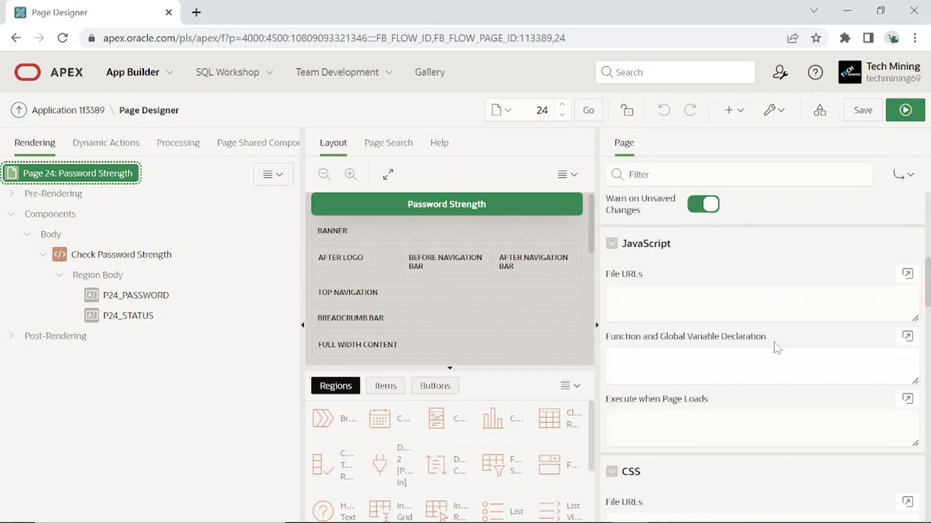
click(907, 337)
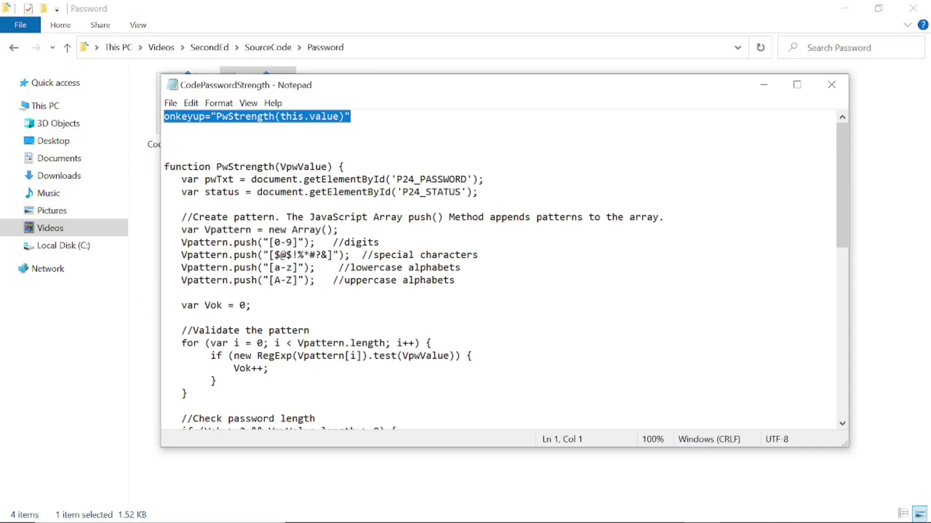
Select the PwStrength function in Notepad, from its declaration through the closing brace.
key(Down)
key(Down)
key(Down)
key(shift+Down)
key(shift+Down)
key(shift+Down)
key(shift+Down)
key(shift+Down)
key(shift+Down)
key(shift+Down)
key(shift+Down)
key(shift+Down)
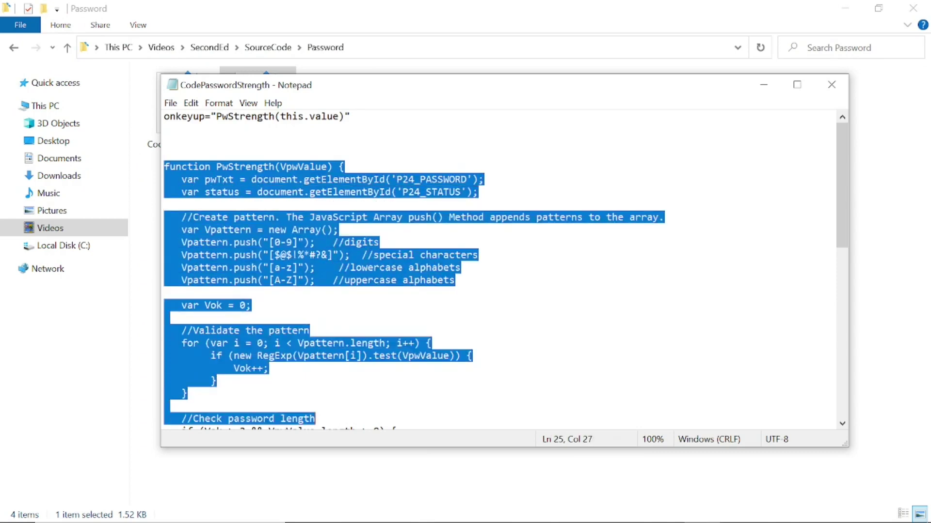
drag(312, 419, 227, 381)
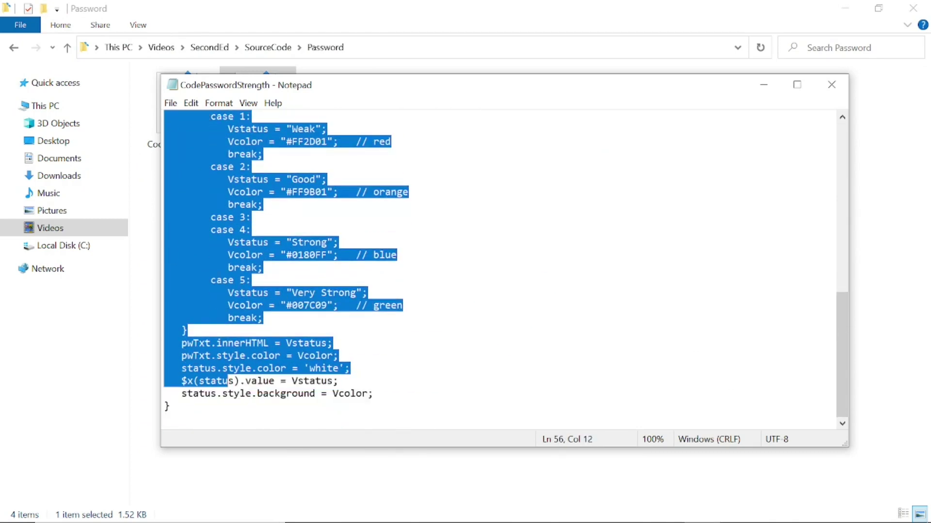
key(shift+Down)
key(shift+Down)
scroll(502, 270, up, 6)
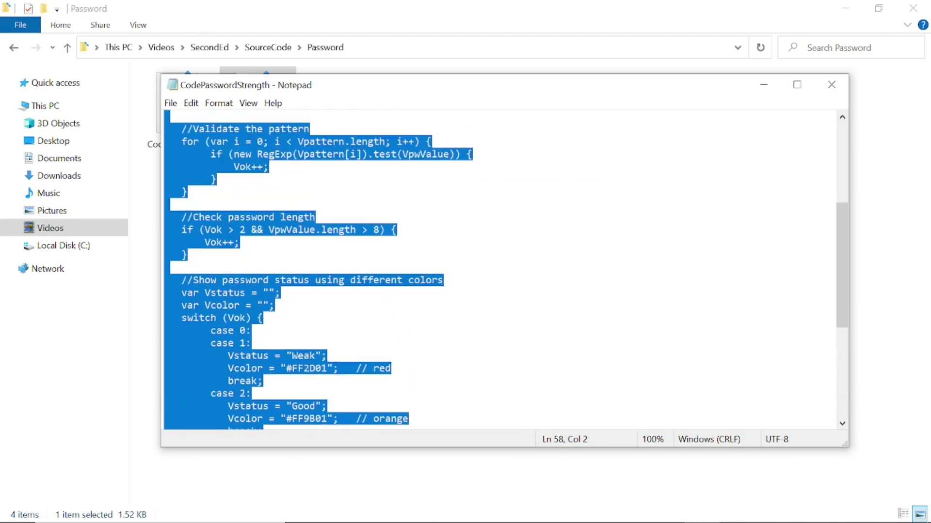
scroll(501, 270, up, 6)
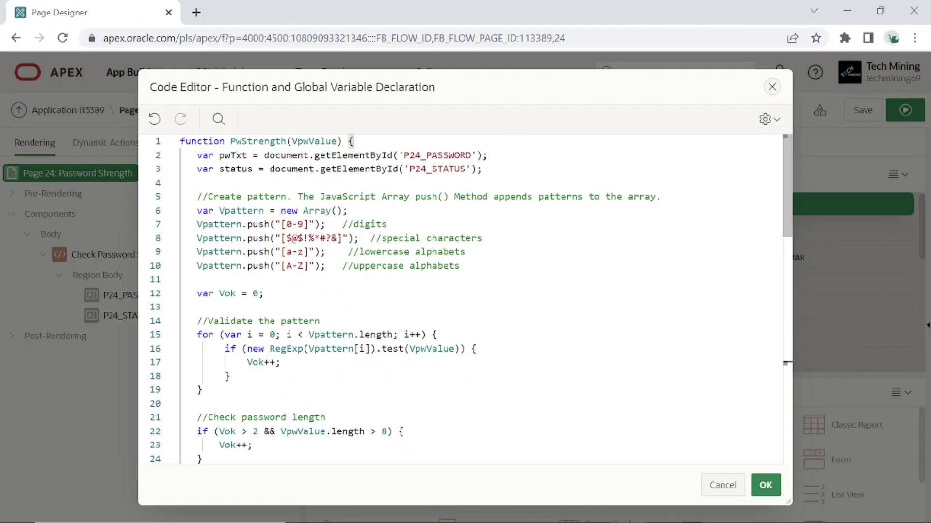
scroll(466, 298, down, 2)
scroll(466, 299, down, 5)
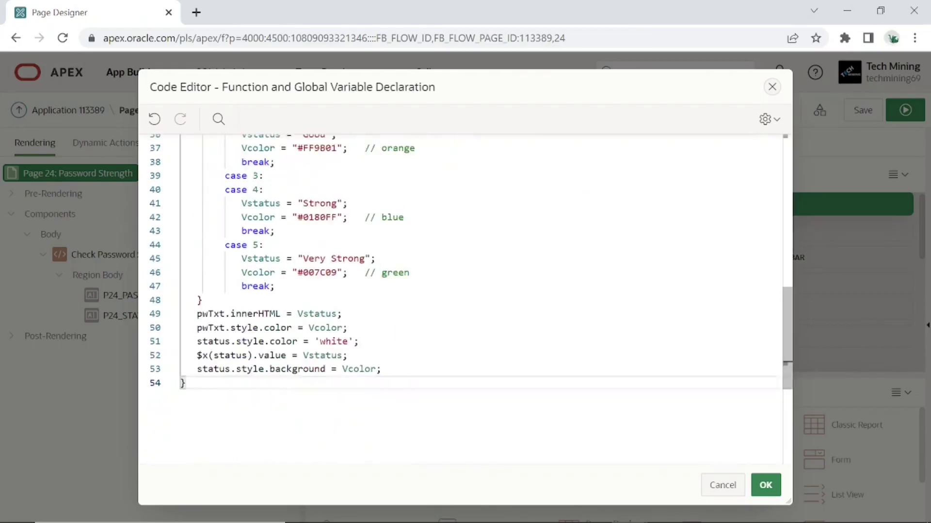
scroll(465, 298, up, 4)
scroll(466, 298, up, 2)
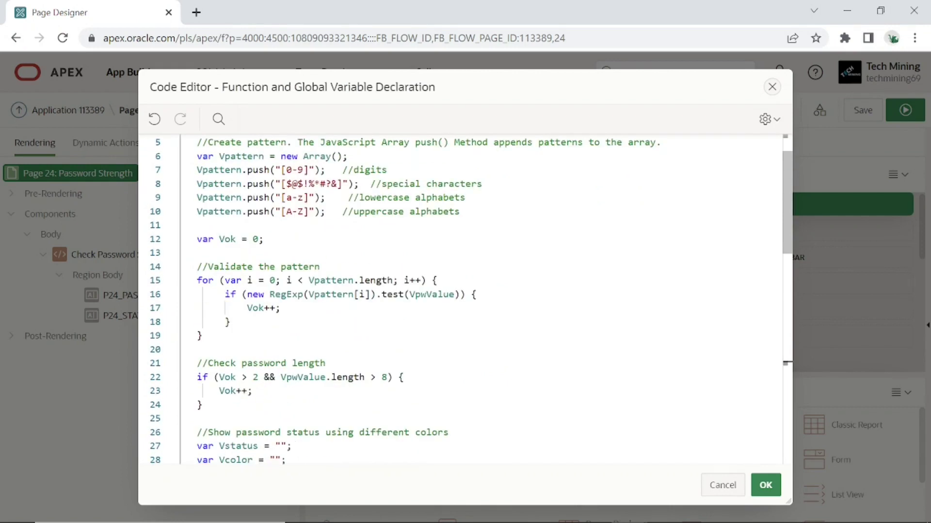
Accept the pasted PwStrength code, restore the properties panel and save page 24.
click(773, 485)
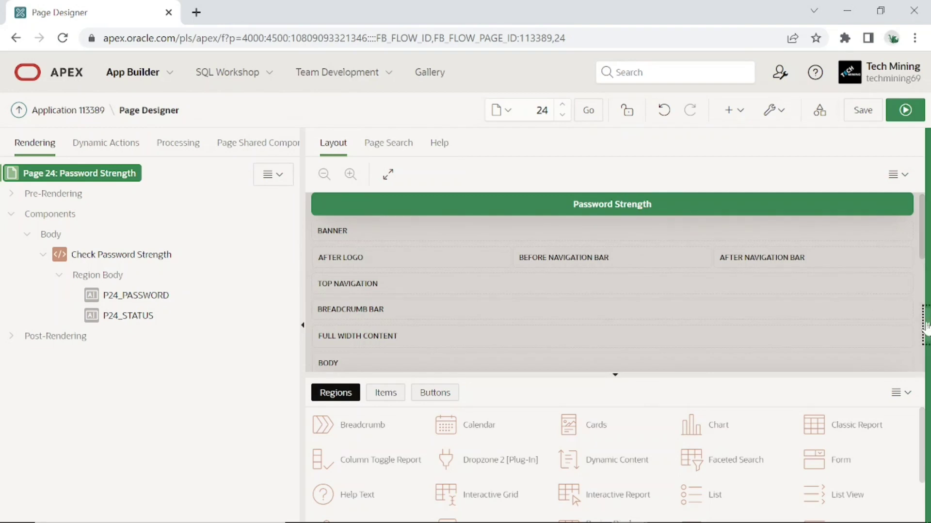
drag(926, 326, 884, 327)
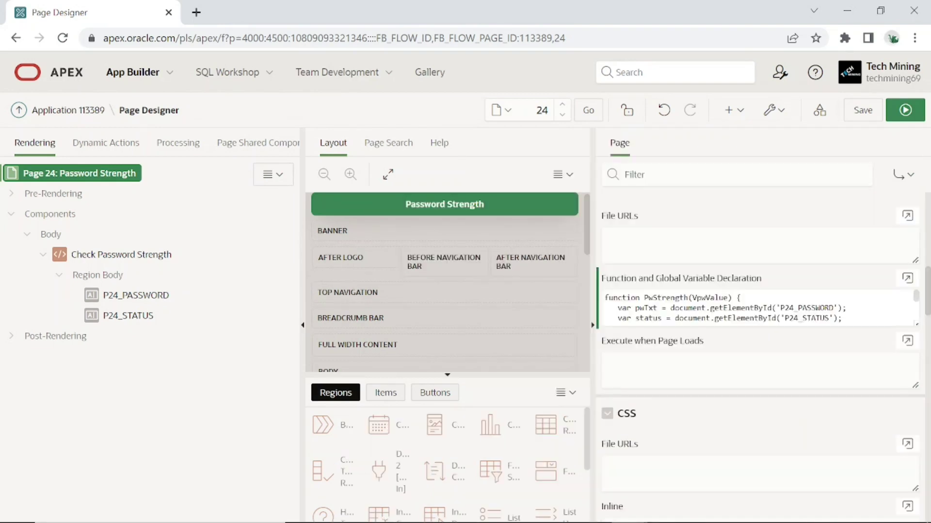
click(861, 113)
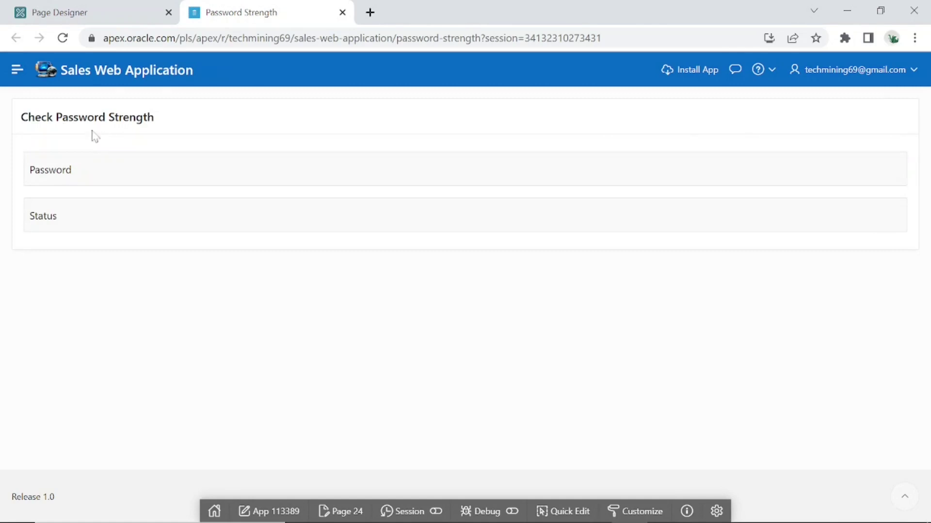
click(17, 70)
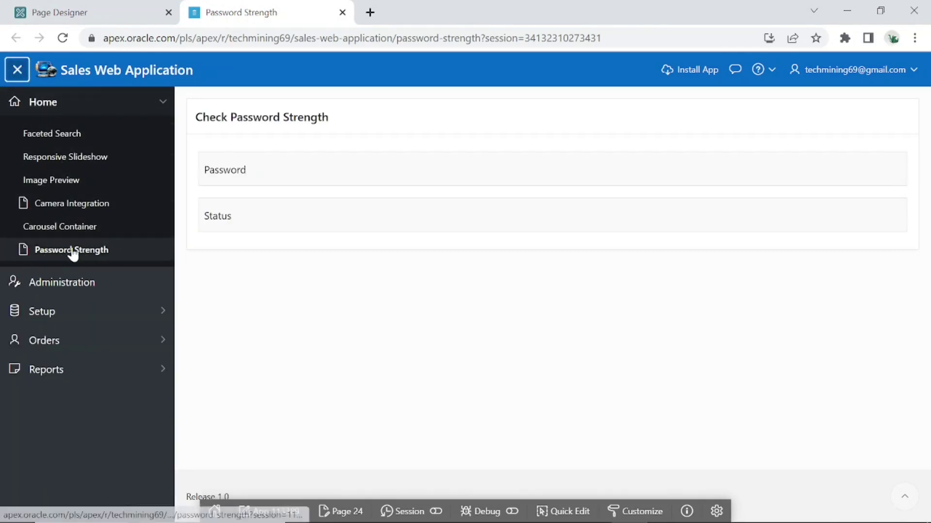
click(16, 71)
Type and edit passwords in Password, watching Status progress from Weak to green Very Strong.
click(76, 174)
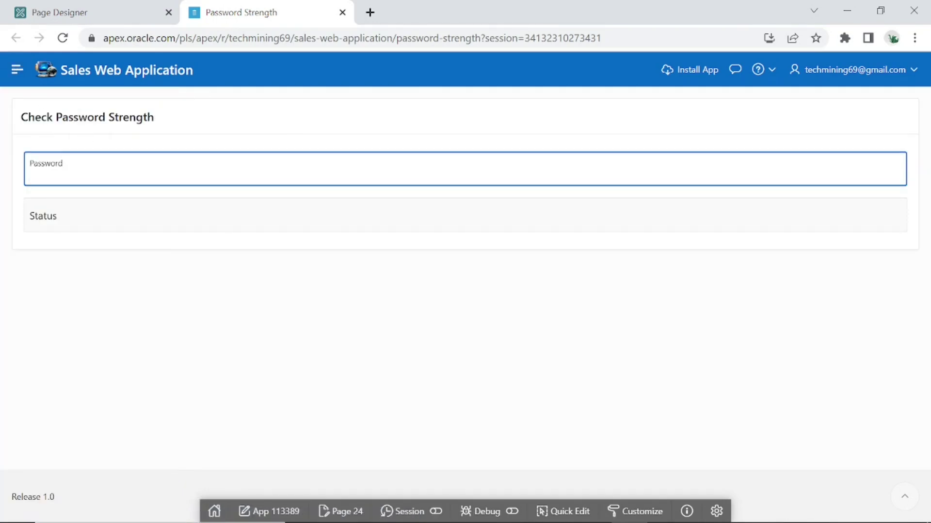
text(1)
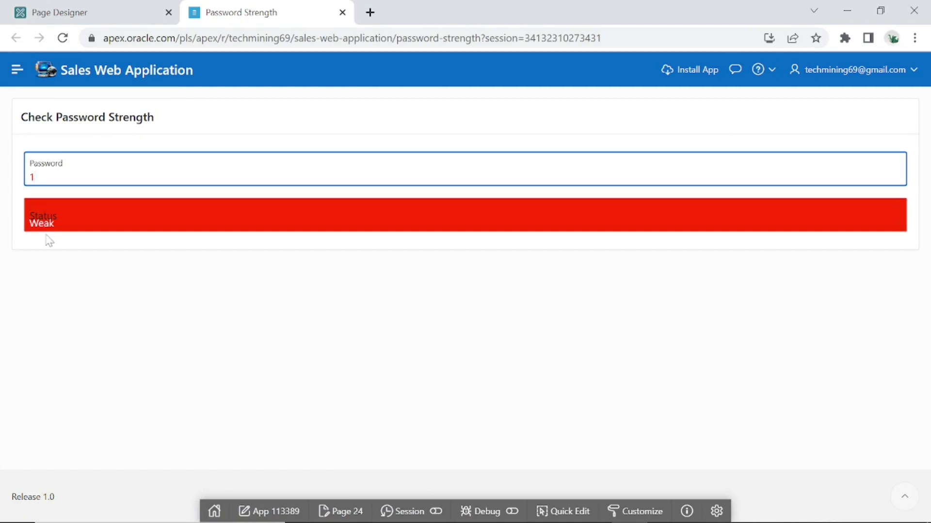
click(54, 244)
click(76, 175)
text(23)
text(786!)
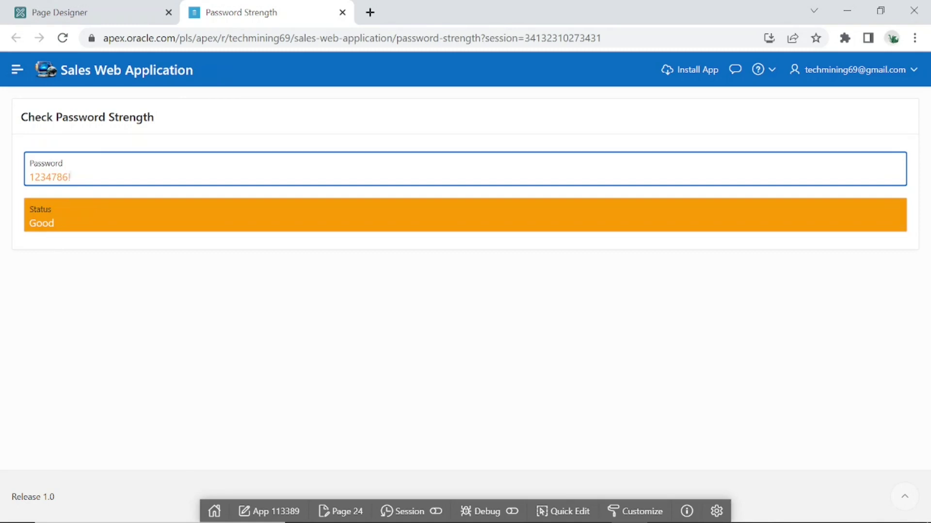
text(poi)
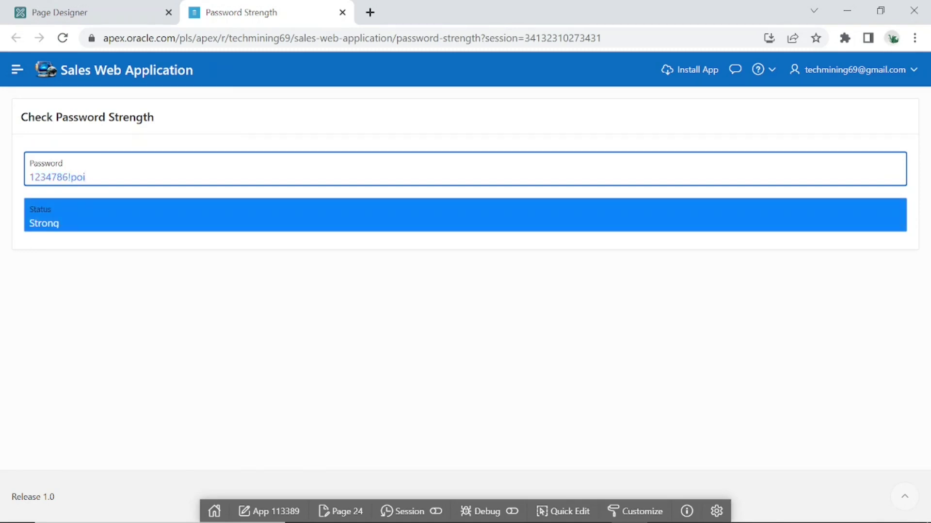
text(_wertbreert&@#$$^vvdsve)
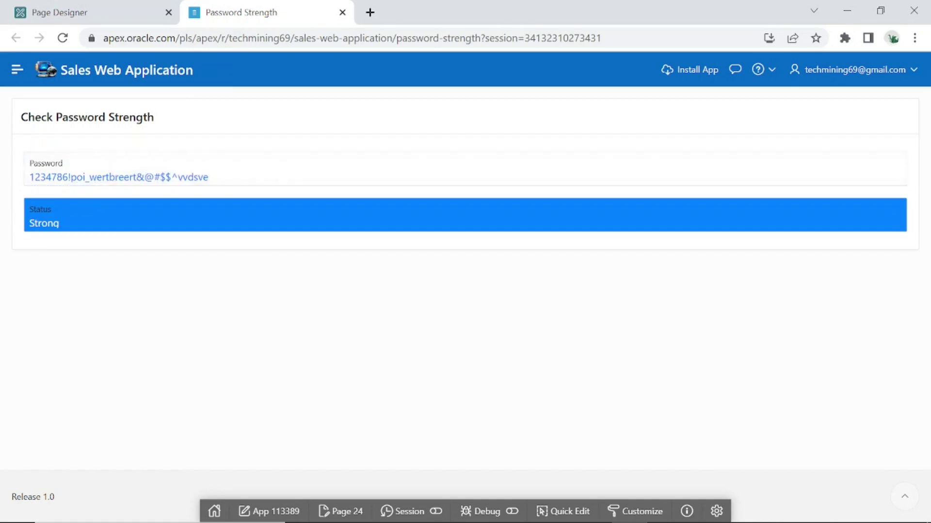
text(!)
key(BackSpace)
key(BackSpace)
text(Z)
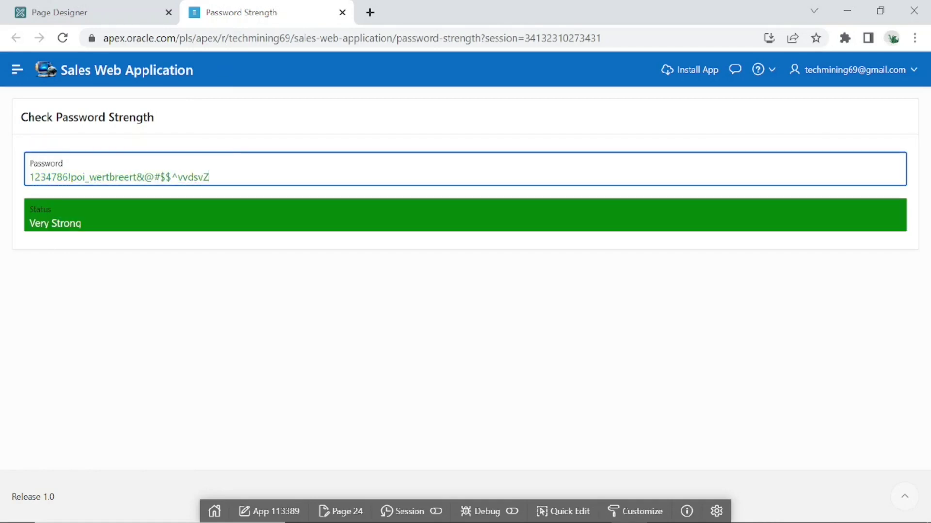